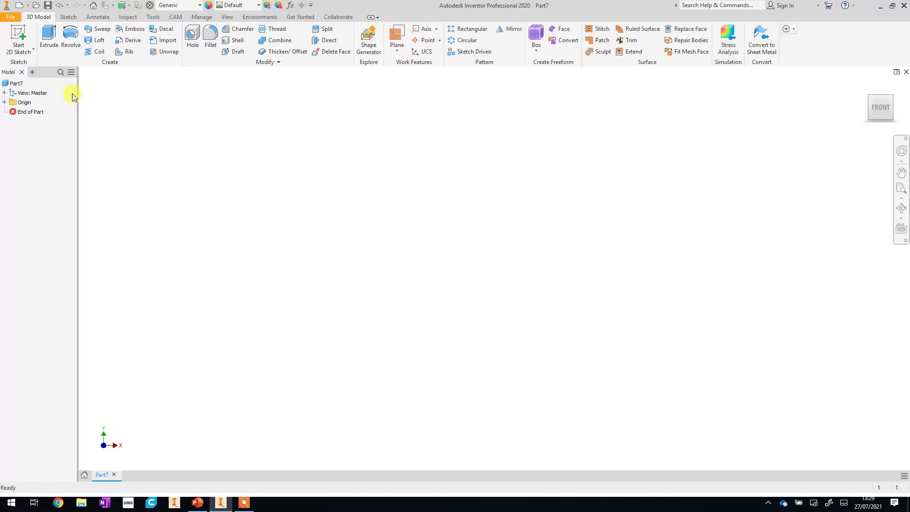
Step: Start a 2D sketch on the front XY plane and check the hour hand dimensions on the clock drawing in PowerPoint
left_click(23, 31)
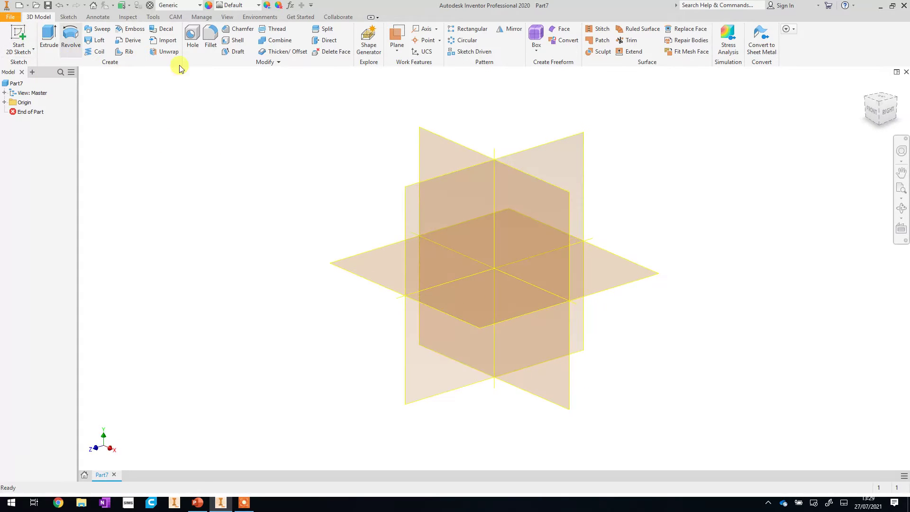
left_click(446, 142)
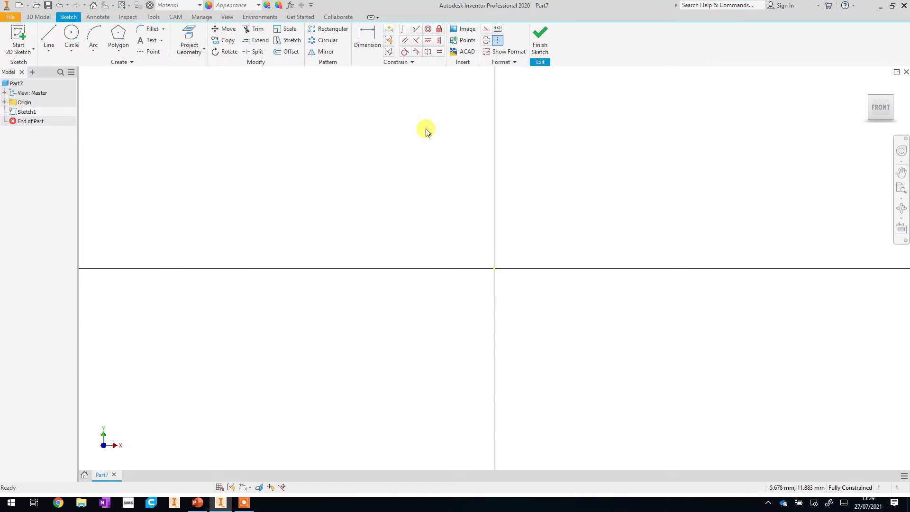
left_click(198, 502)
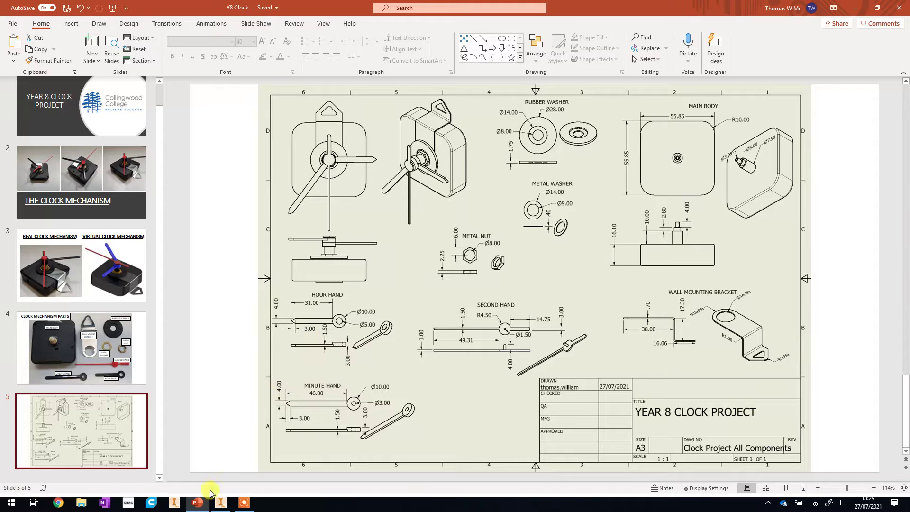
left_click(220, 503)
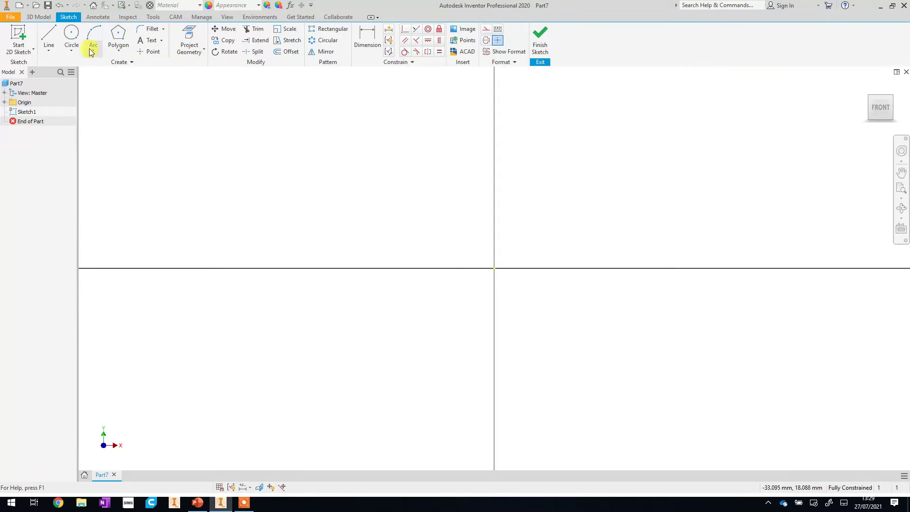
Step: Draw two concentric circles centred on the origin, the inner one about 4 mm in diameter and the outer roughly twice as large
left_click(77, 36)
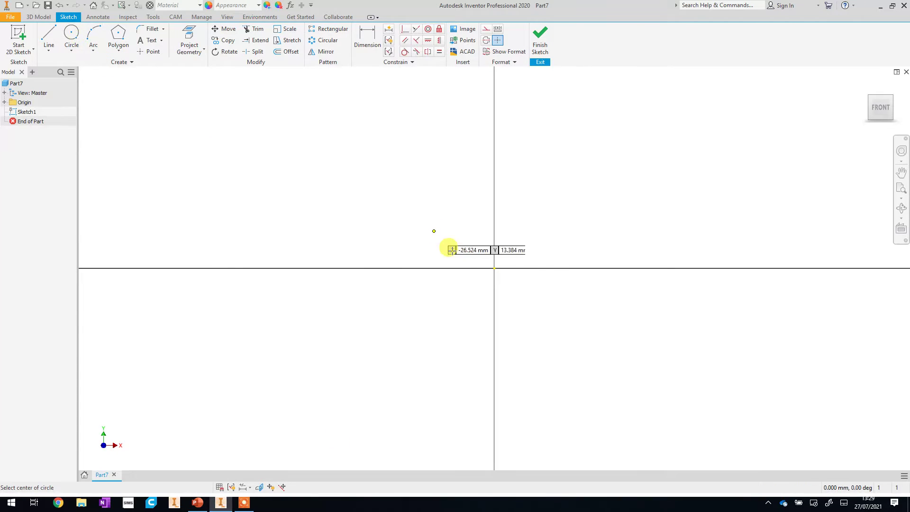
left_click(494, 269)
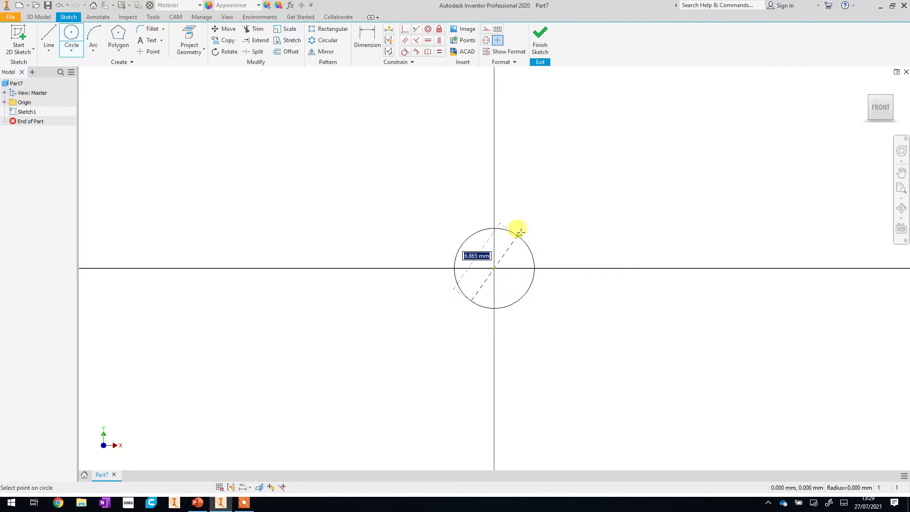
left_click(510, 252)
left_click(494, 268)
left_click(519, 226)
Step: Dimension the inner circle's diameter as 5 mm
left_click(359, 54)
left_click(508, 251)
left_click(568, 264)
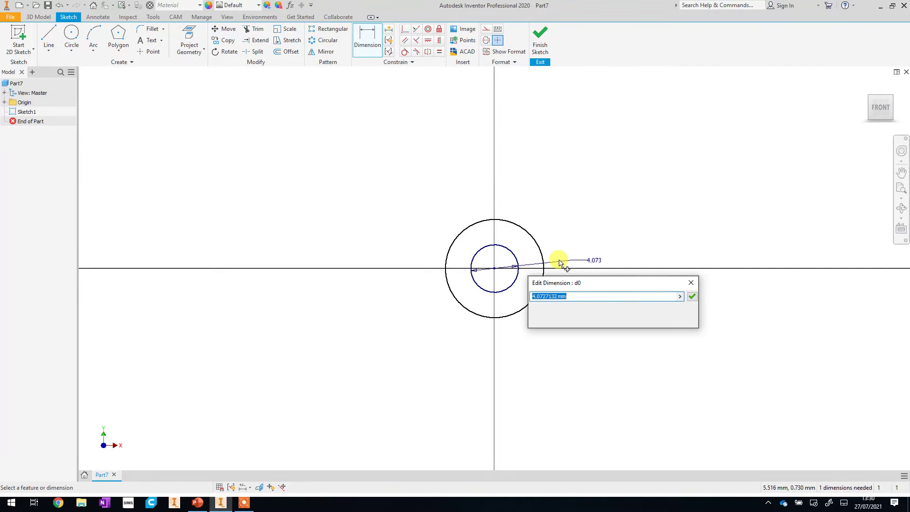
type("5")
key("Return")
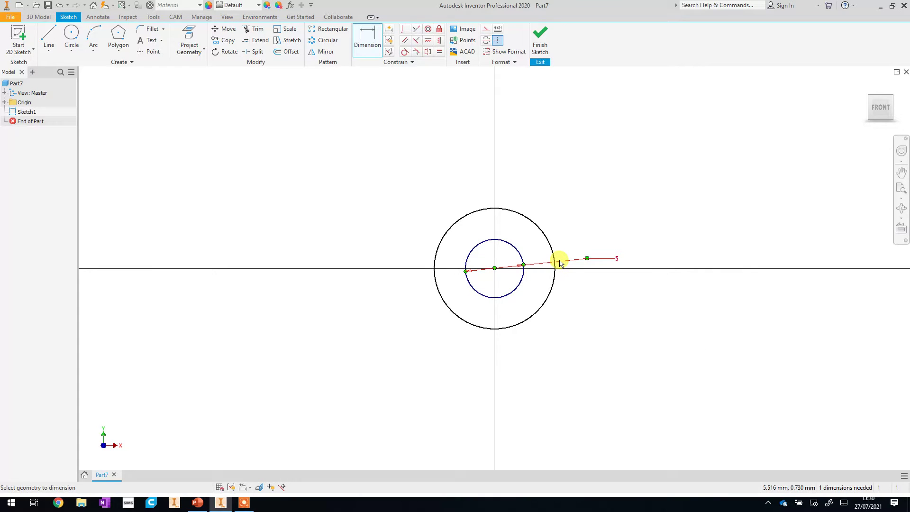
Step: Dimension the outer circle's diameter as 10 mm
left_click(524, 213)
left_click(544, 209)
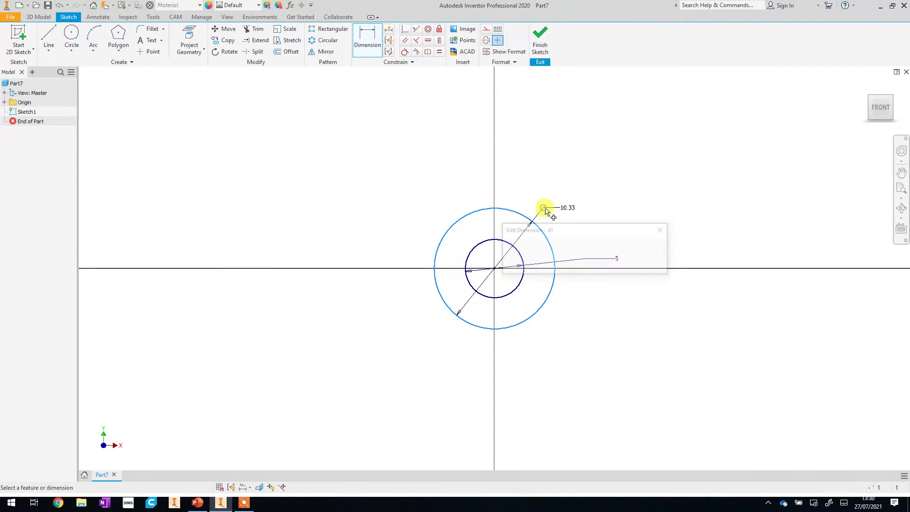
type("1")
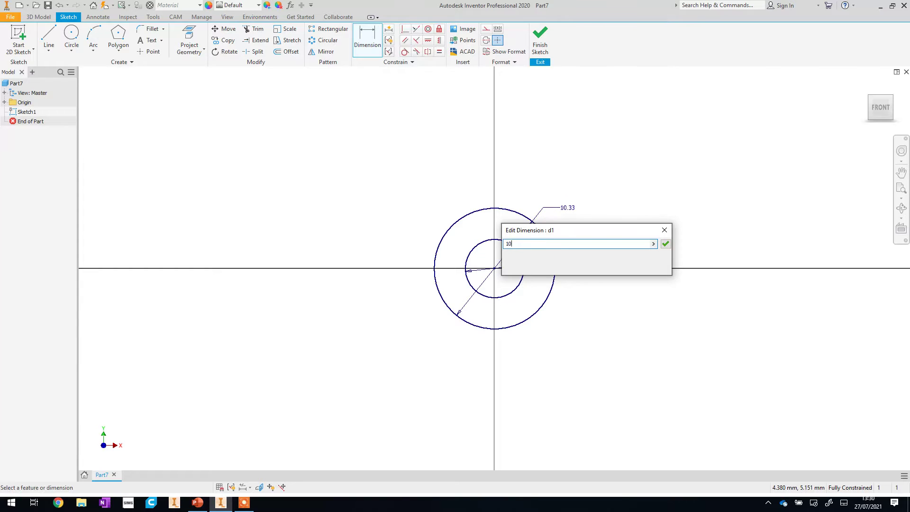
type("0")
key("Return")
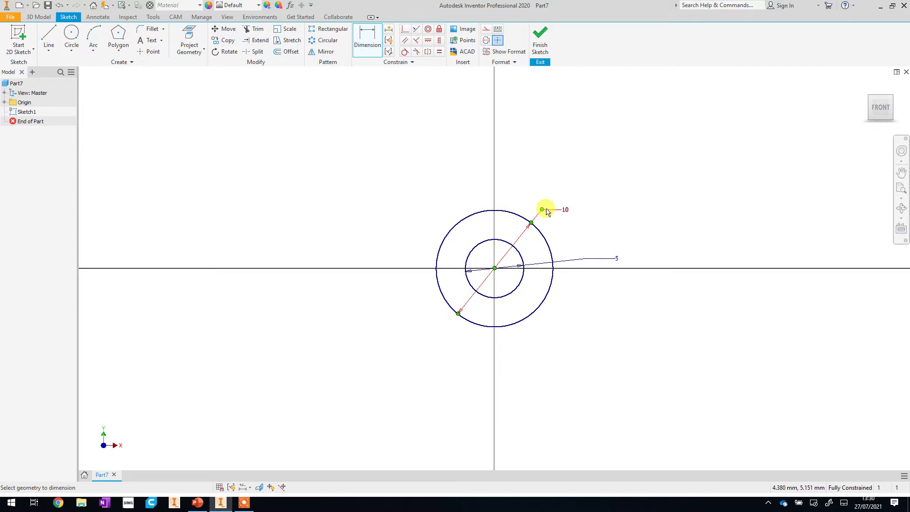
Step: Recheck the hour hand drawing in PowerPoint, and draw a horizontal line about 26 mm long from the origin towards negative X
left_click(198, 502)
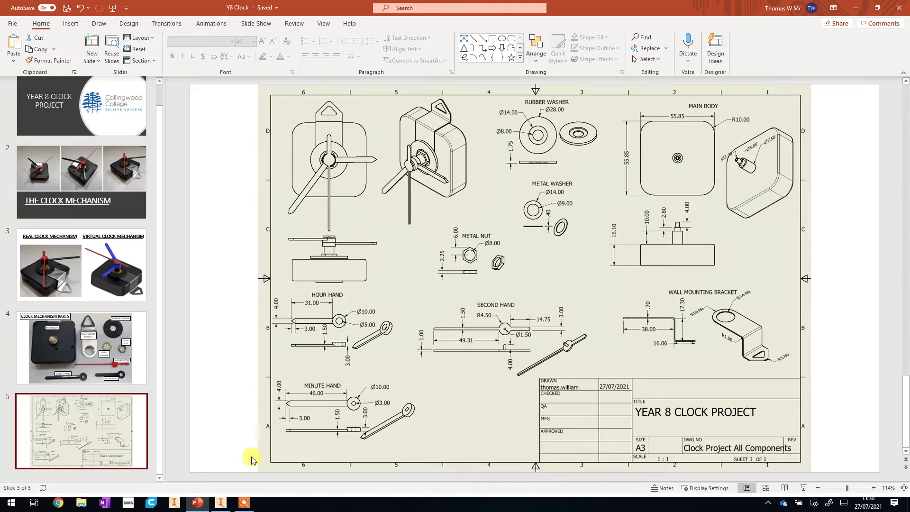
left_click(225, 504)
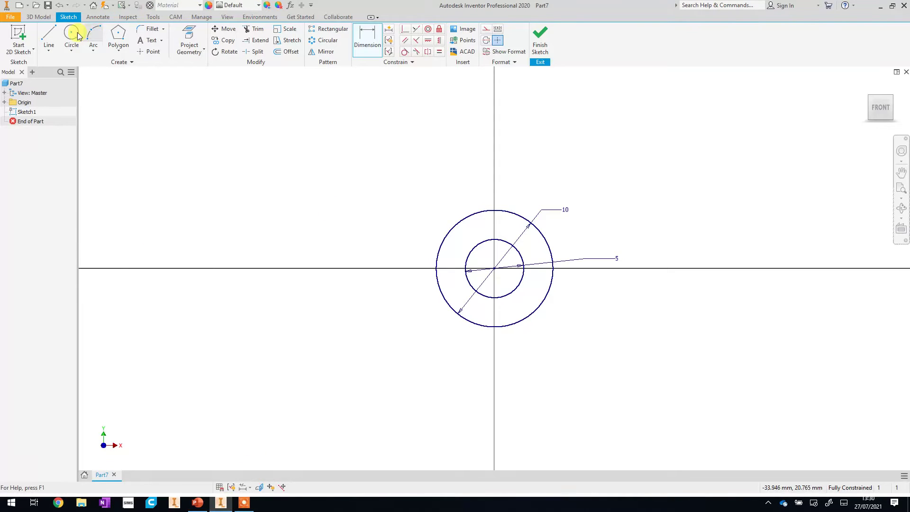
left_click(47, 36)
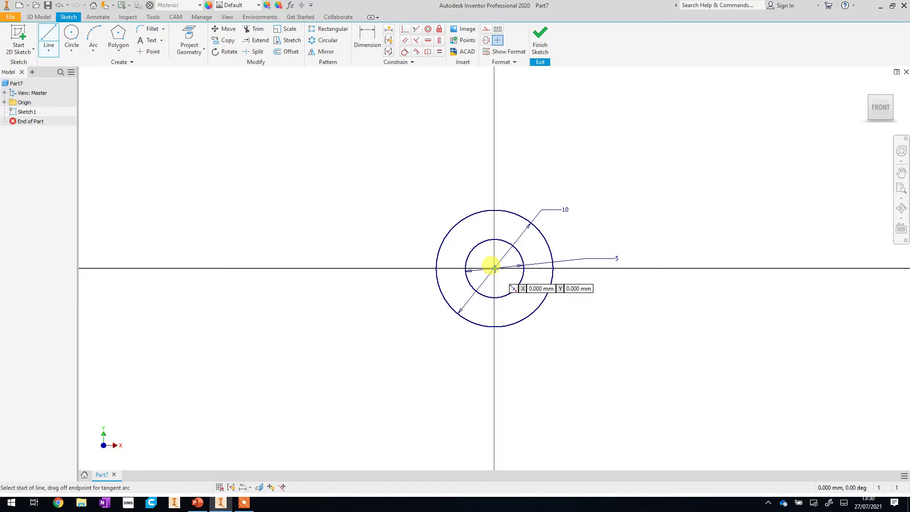
left_click(493, 268)
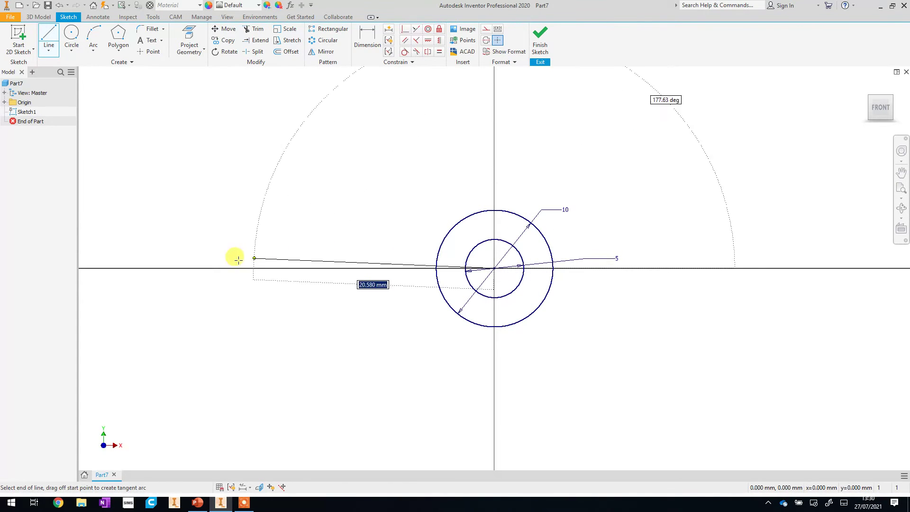
left_click(185, 268)
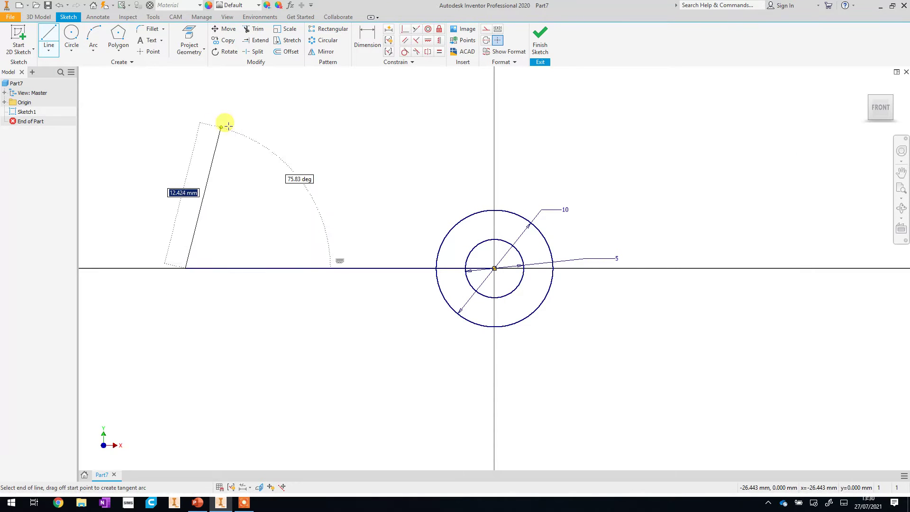
right_click(232, 147)
left_click(263, 147)
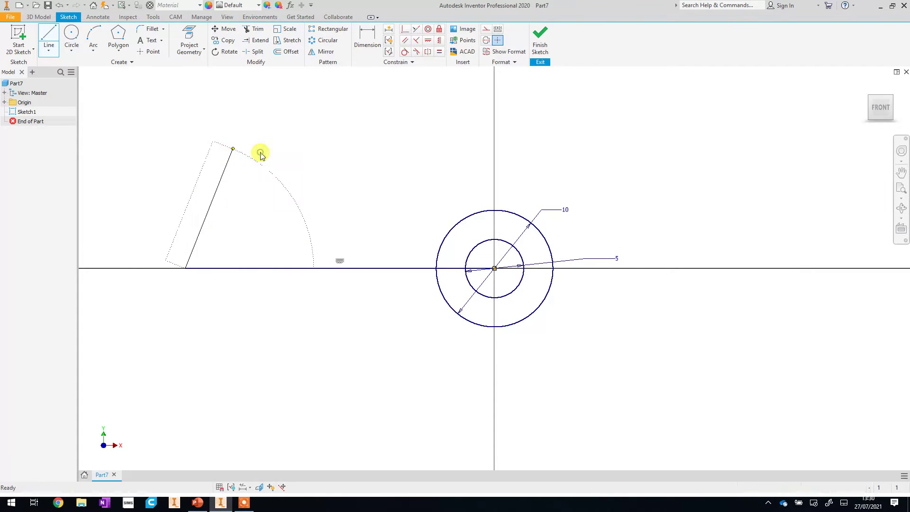
Step: Dimension the horizontal centreline's length as 36 mm
left_click(368, 37)
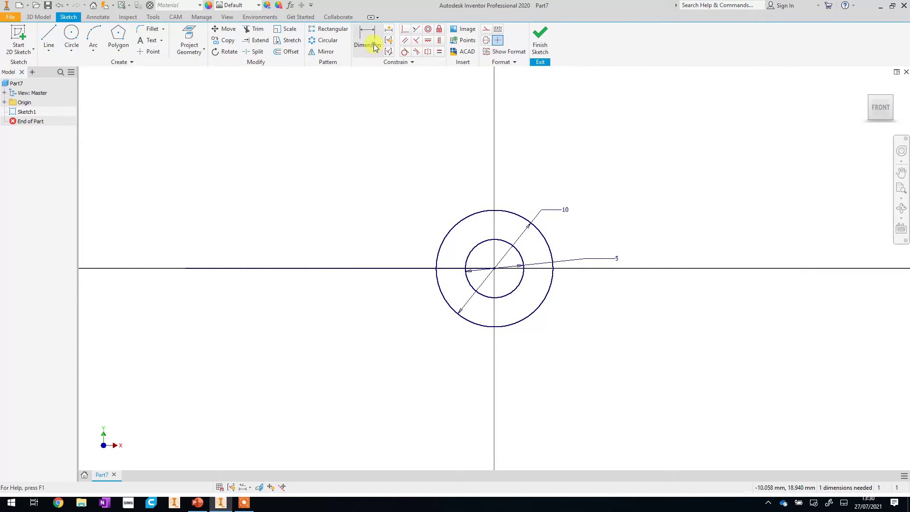
left_click(337, 268)
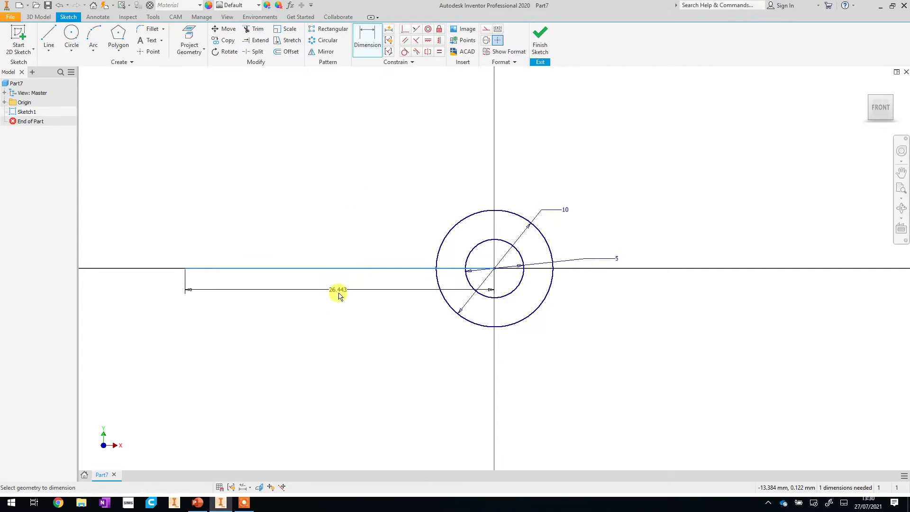
left_click(339, 311)
type("3")
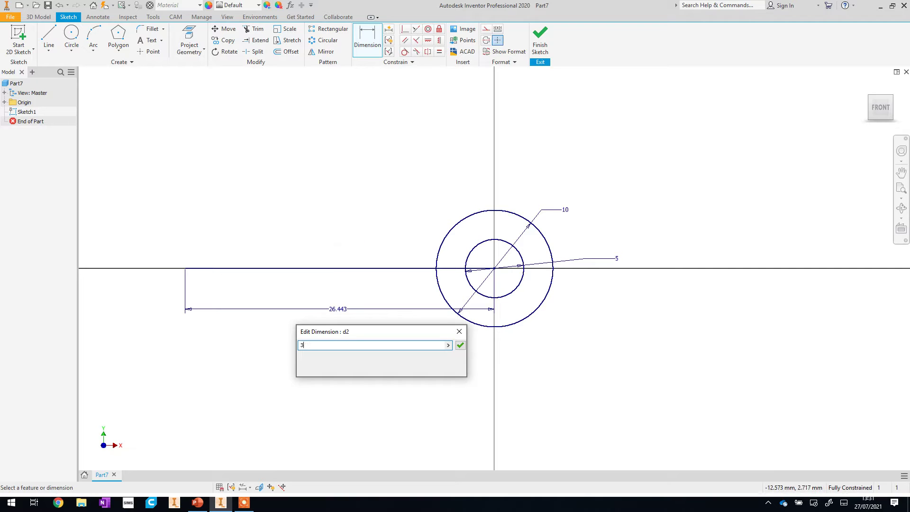
type("6")
key("Return")
Step: Draw a sloping line from the centreline's free end up to about 4.6 mm, continuing horizontally about 29 mm to the outer circle
scroll(305, 234, "down", 4)
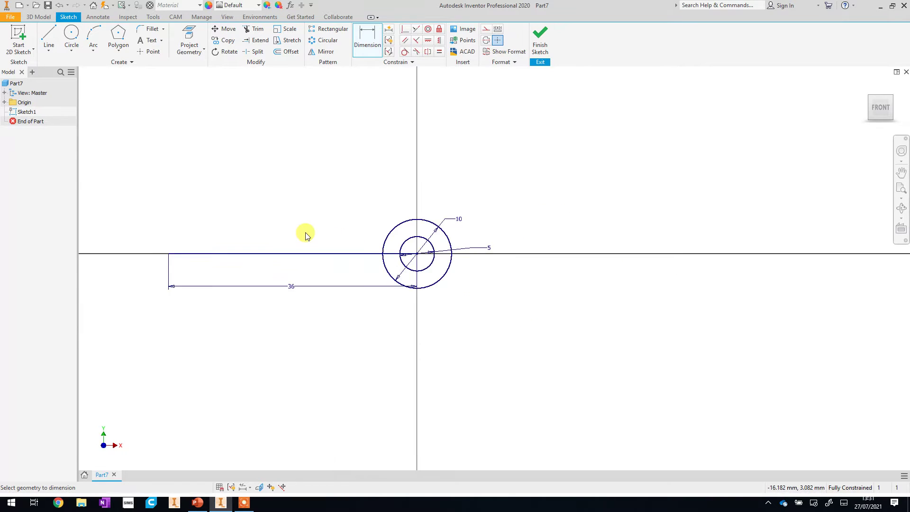
scroll(304, 236, "up", 5)
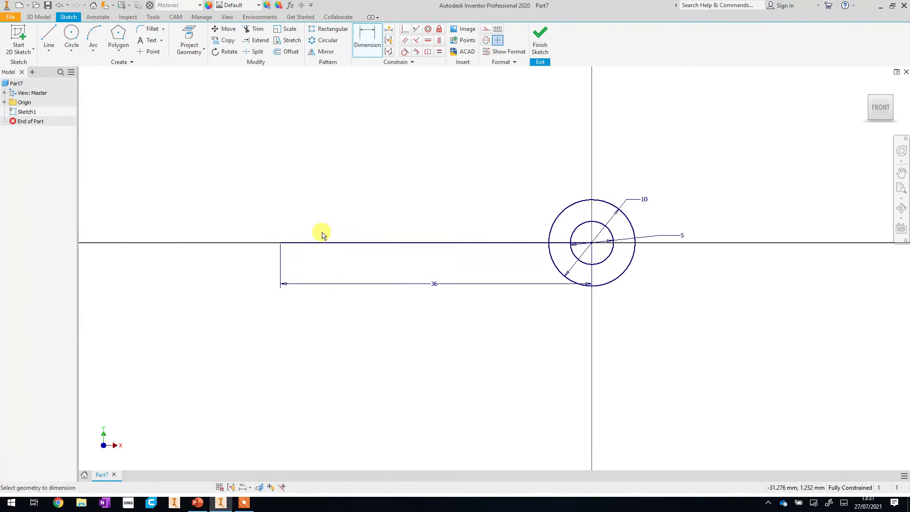
scroll(321, 236, "up", 1)
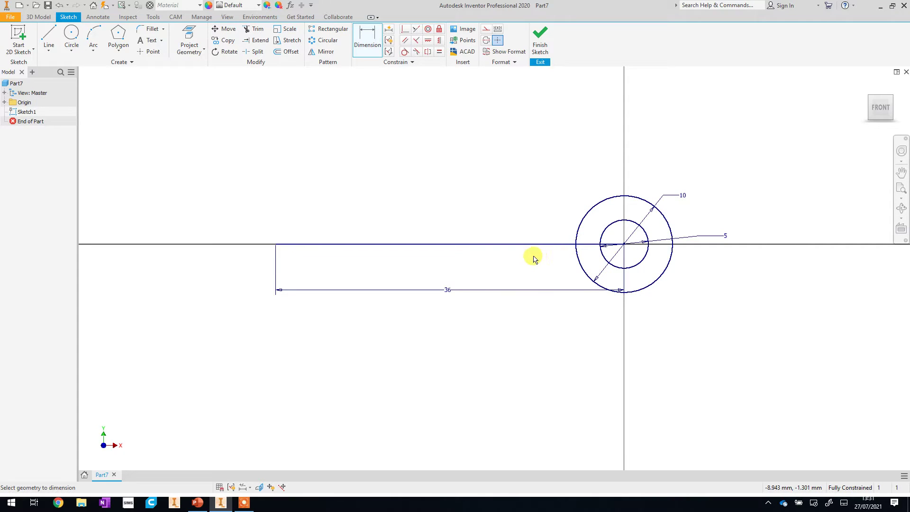
left_click(49, 34)
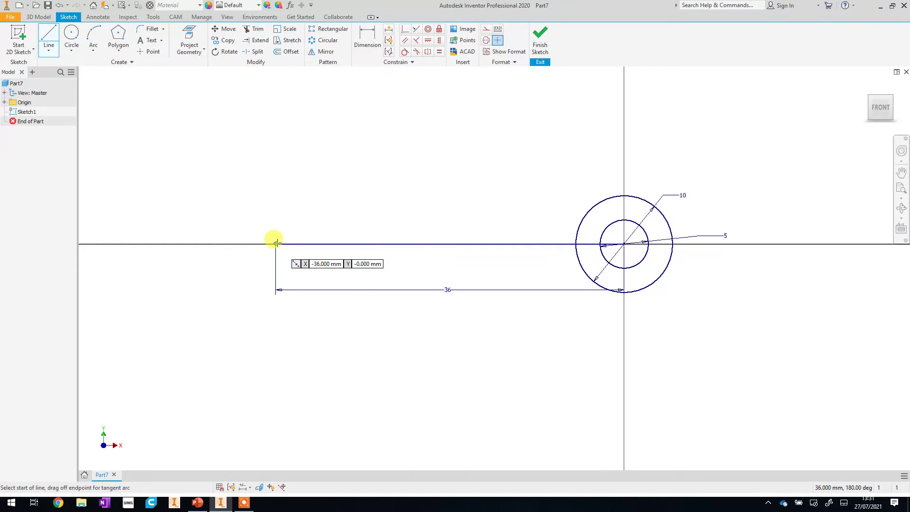
left_click(275, 243)
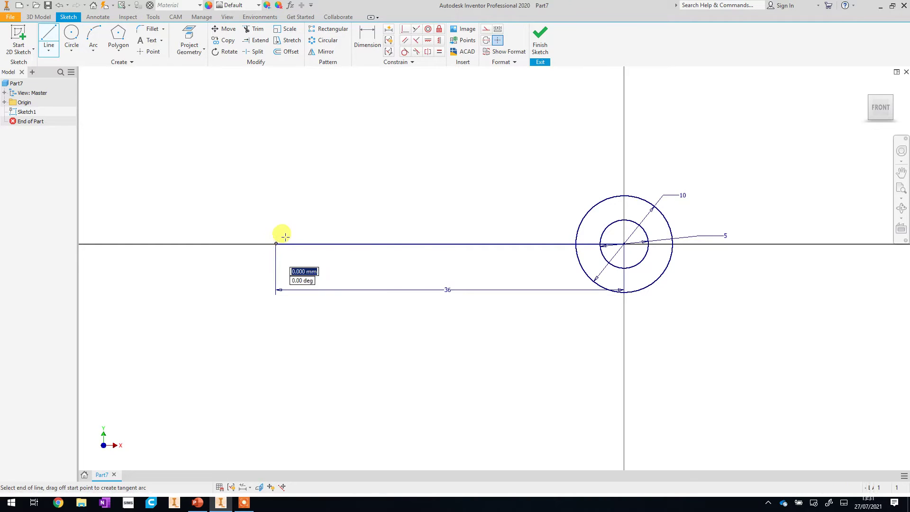
left_click(323, 199)
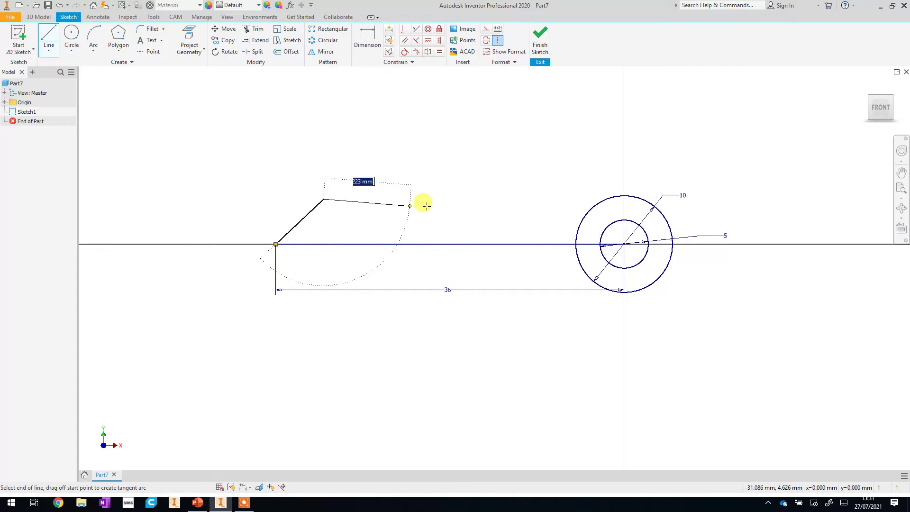
double_click(603, 199)
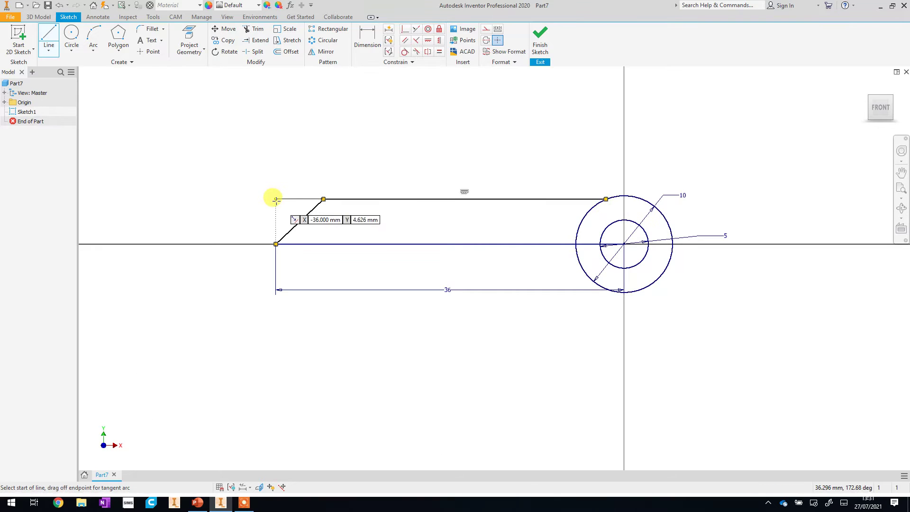
Step: Dimension the distance between the upper horizontal line and the centreline as 2 mm
left_click(370, 39)
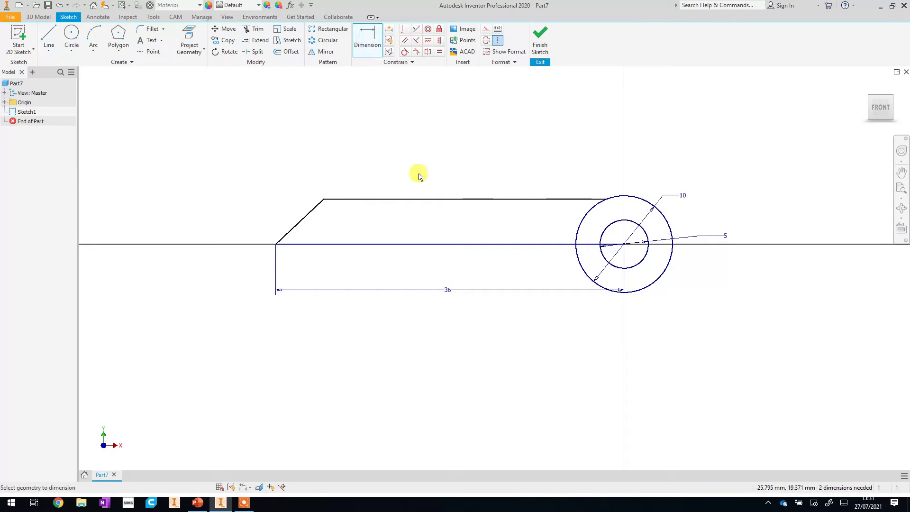
left_click(447, 200)
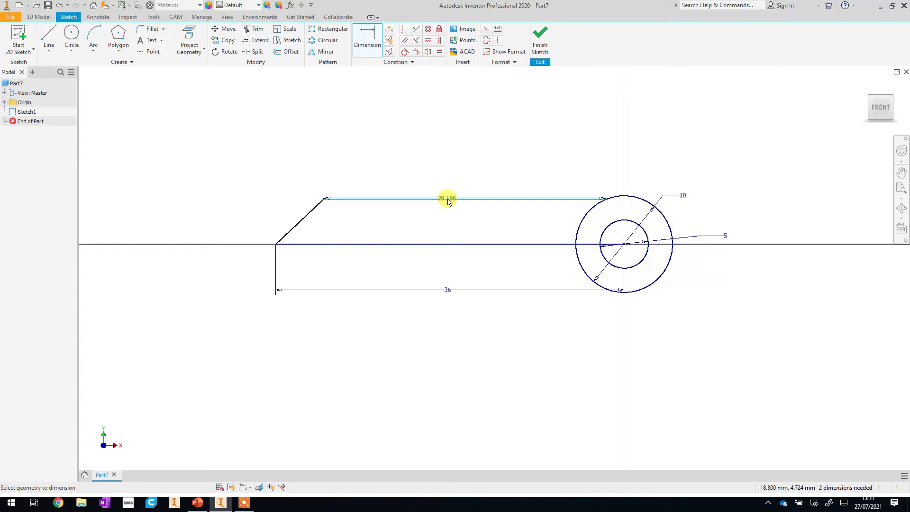
left_click(445, 244)
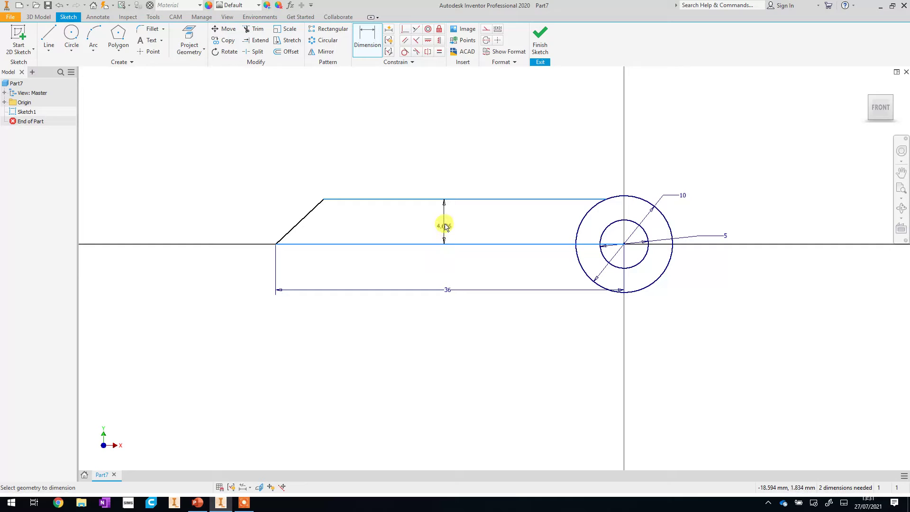
left_click(445, 225)
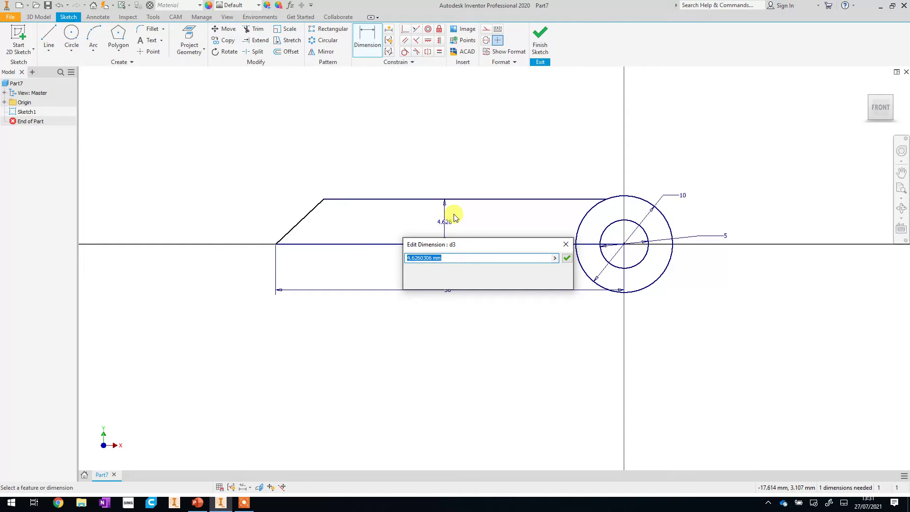
type("2")
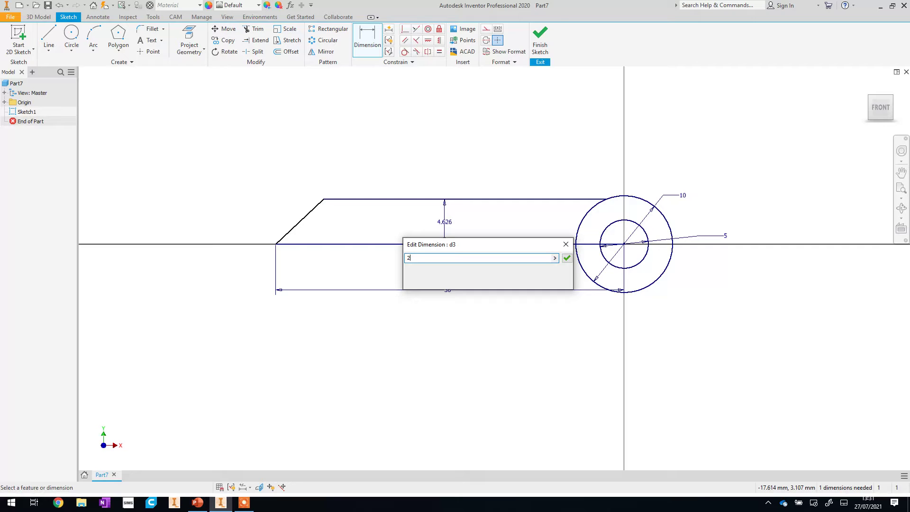
key("Return")
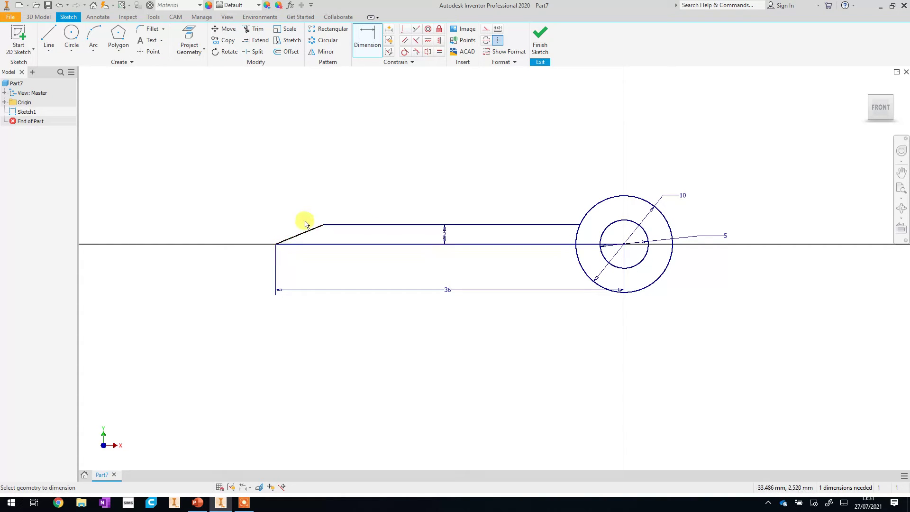
Step: Dimension the horizontal distance between the sloping line's two endpoints as 3 mm
scroll(278, 216, "down", 2)
scroll(278, 217, "down", 2)
scroll(276, 211, "up", 9)
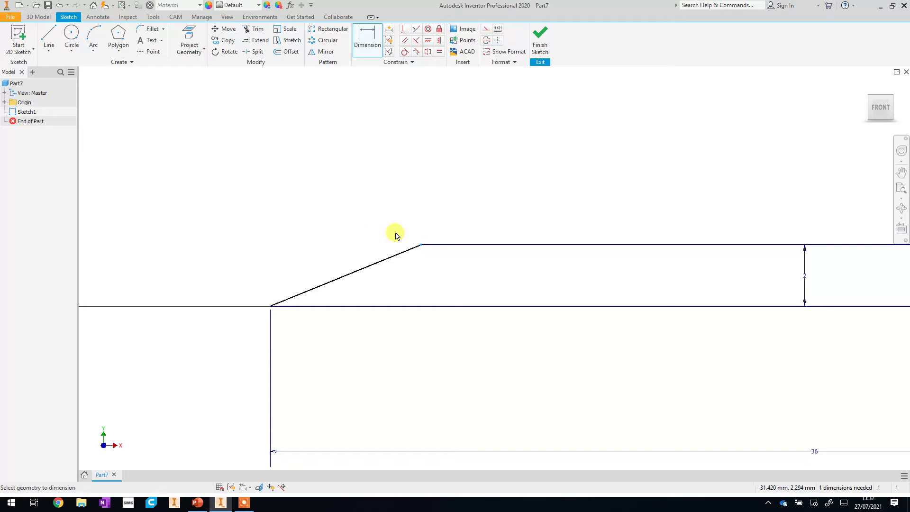
left_click(279, 302)
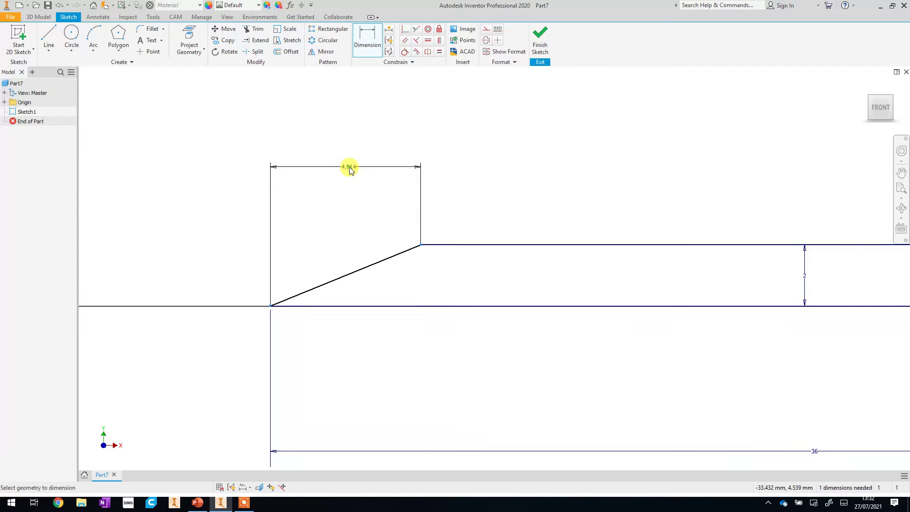
left_click(349, 170)
type("3")
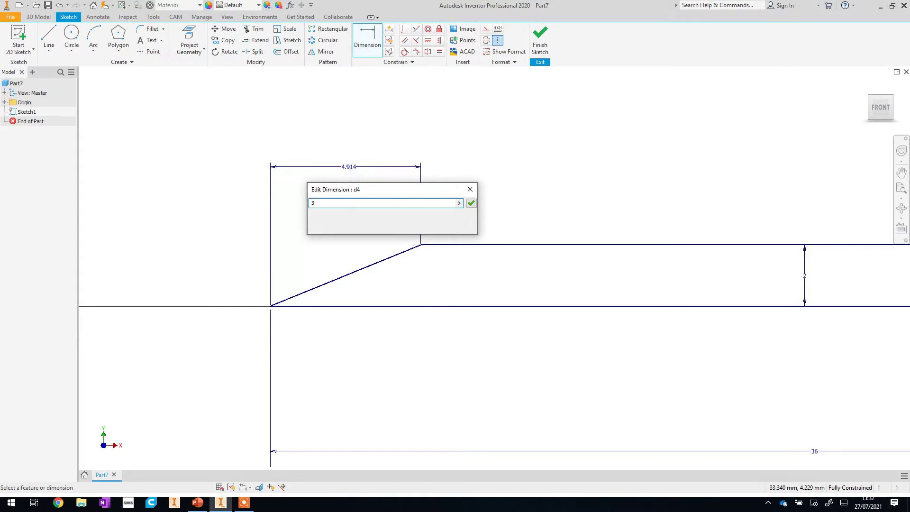
key("Return")
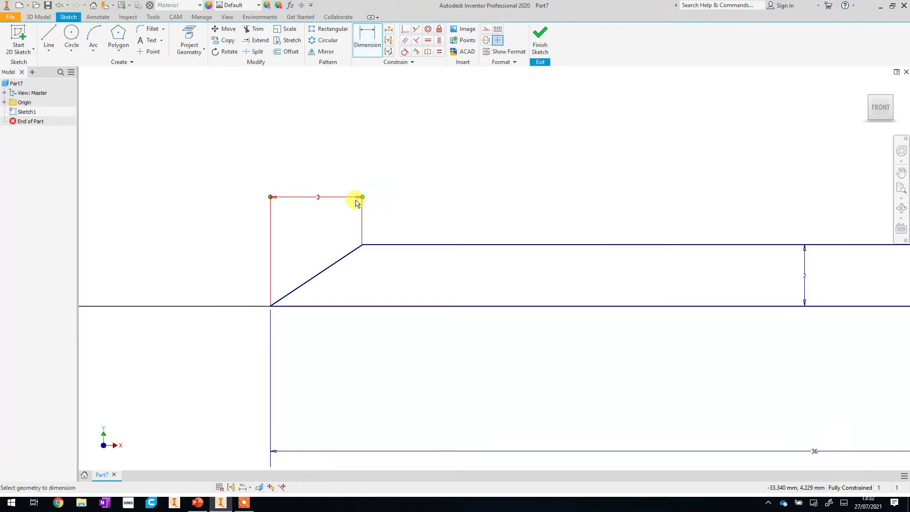
Step: Mirror the sloping line and the upper horizontal line about the horizontal centreline
scroll(362, 197, "up", 5)
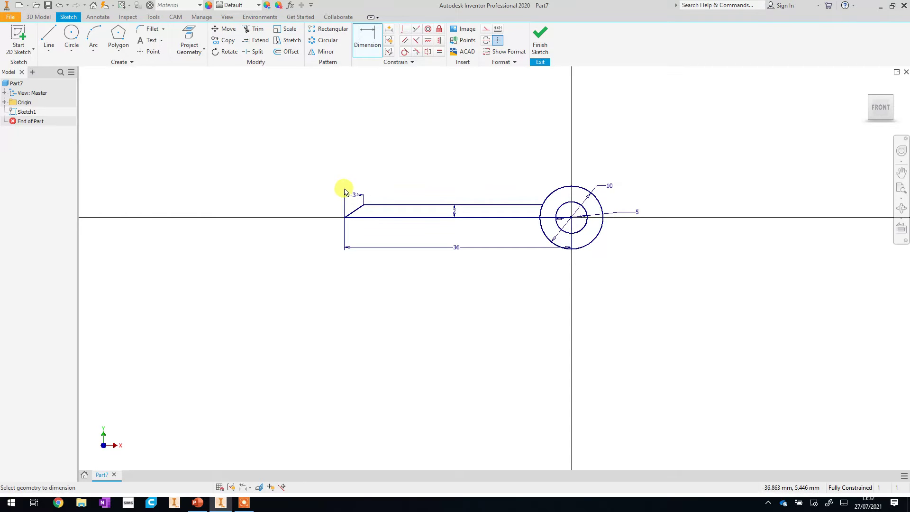
left_click(325, 52)
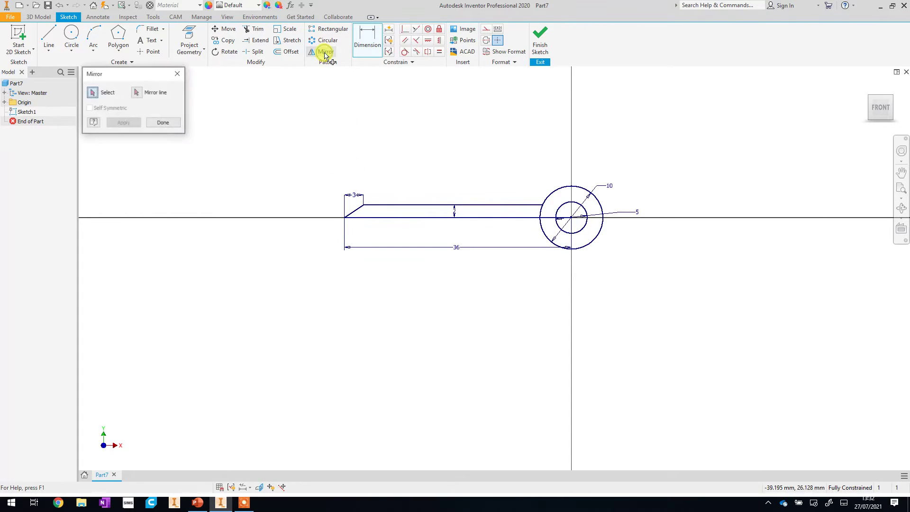
left_click(357, 209)
left_click(378, 205)
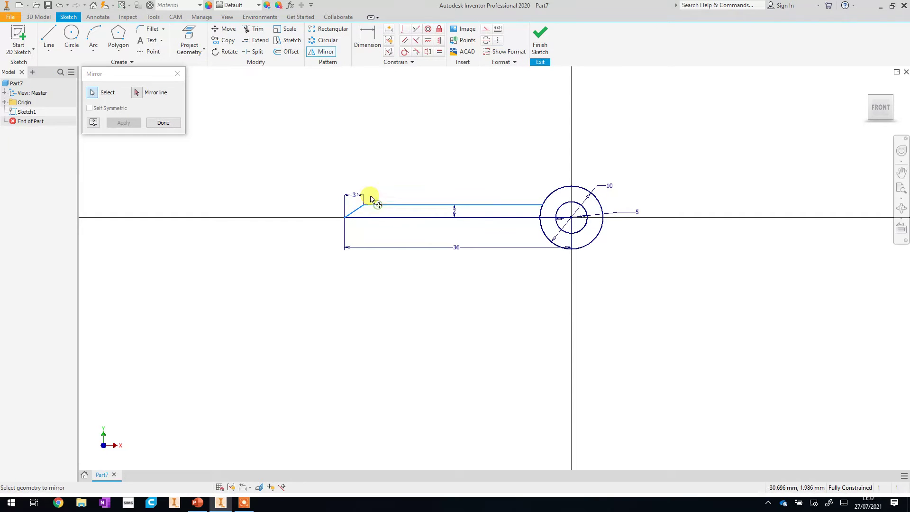
left_click(136, 95)
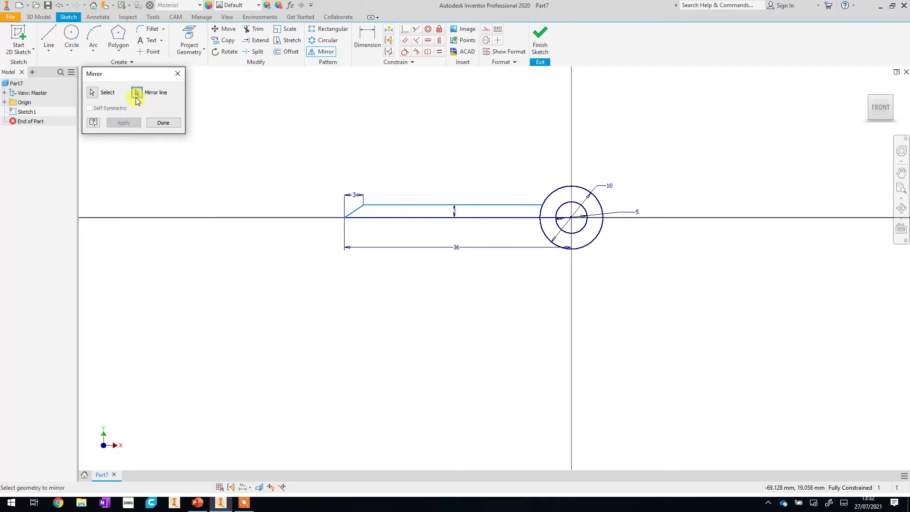
left_click(376, 221)
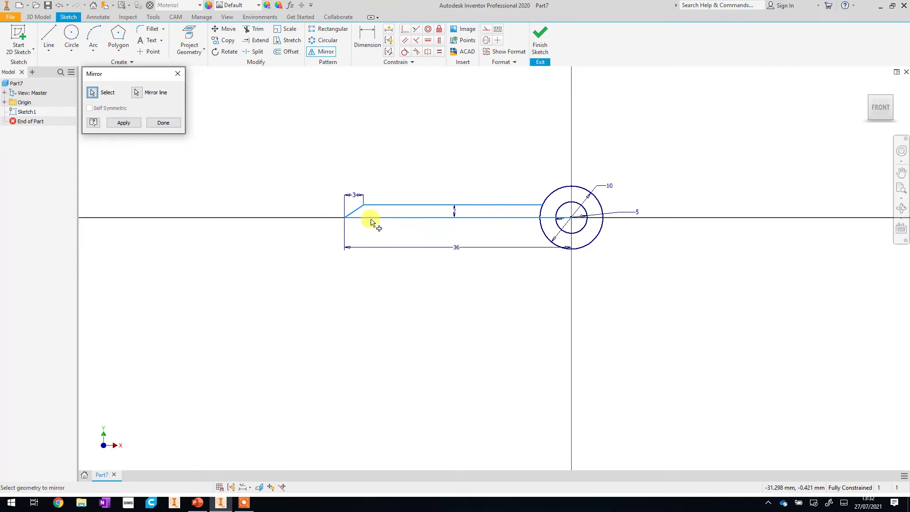
left_click(122, 124)
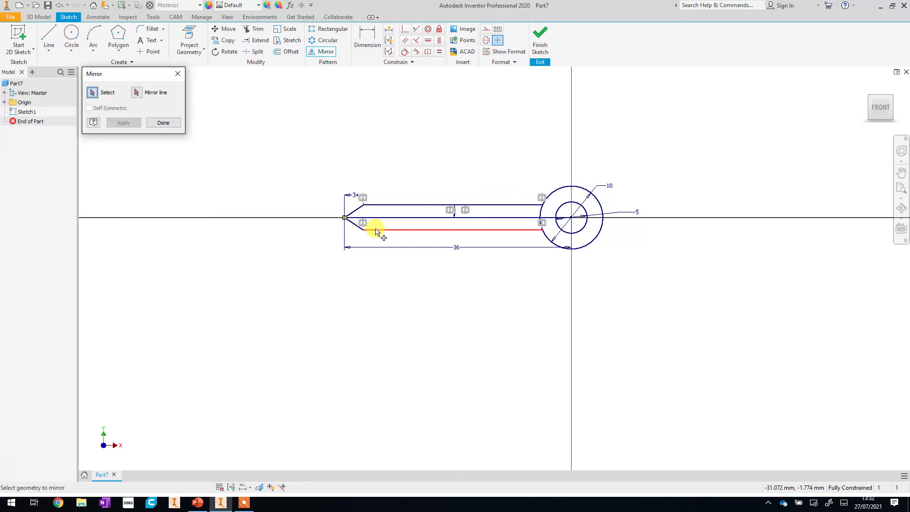
left_click(163, 126)
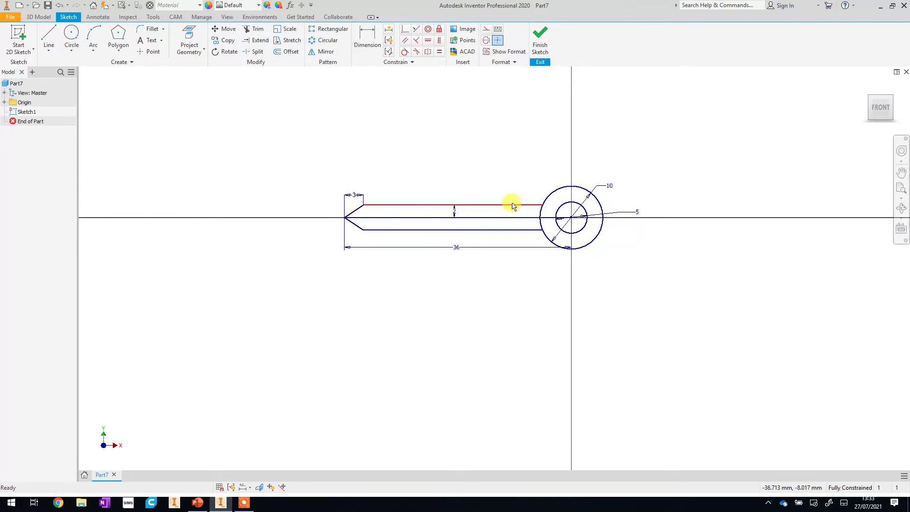
Step: Finish the sketch and extrude both halves of the arm and the ring by 1.5 mm, leaving the centre hole open
key("F6")
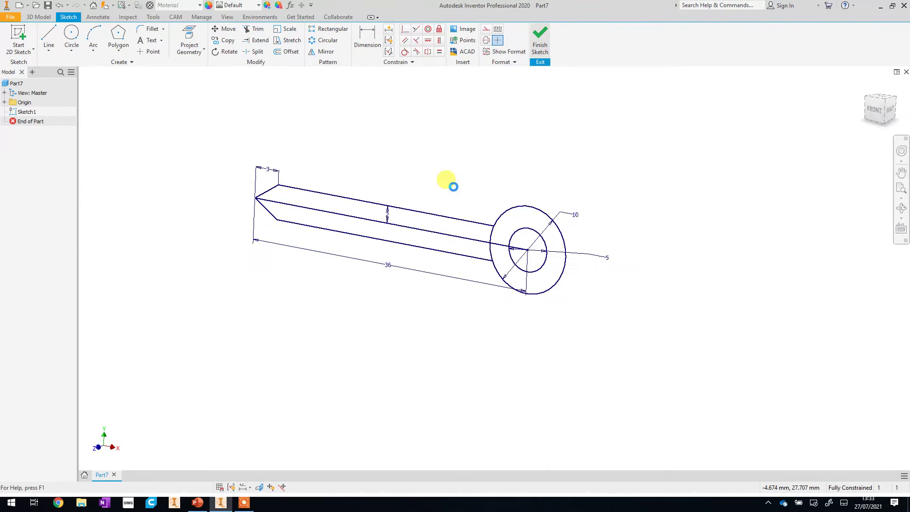
left_click(540, 40)
left_click(49, 35)
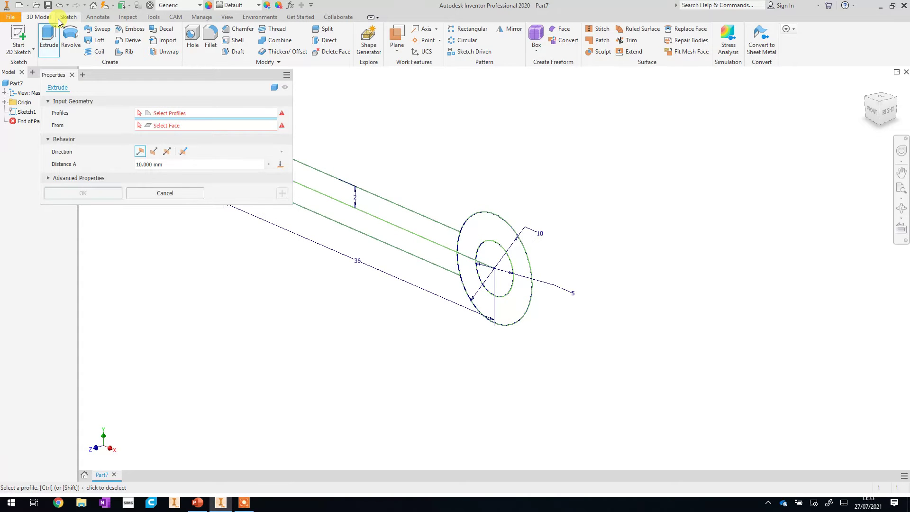
left_click(401, 219)
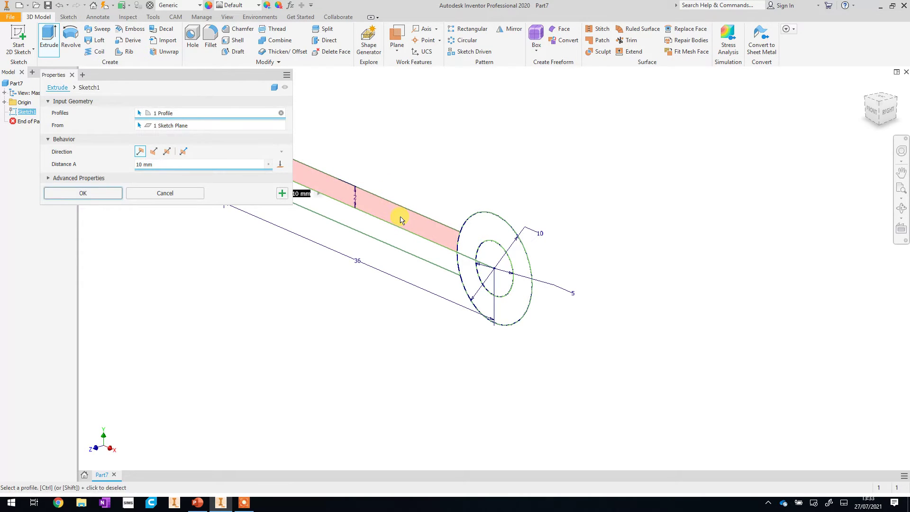
left_click(444, 264)
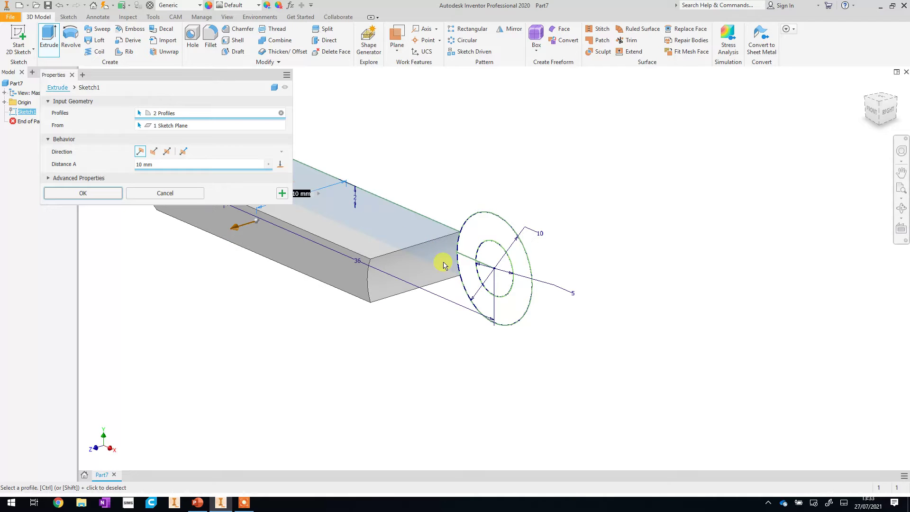
left_click(474, 231)
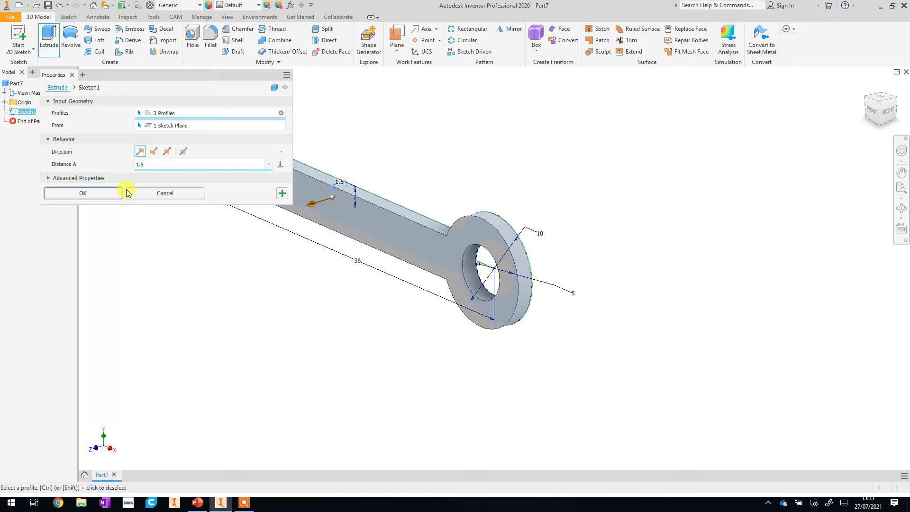
left_click(83, 193)
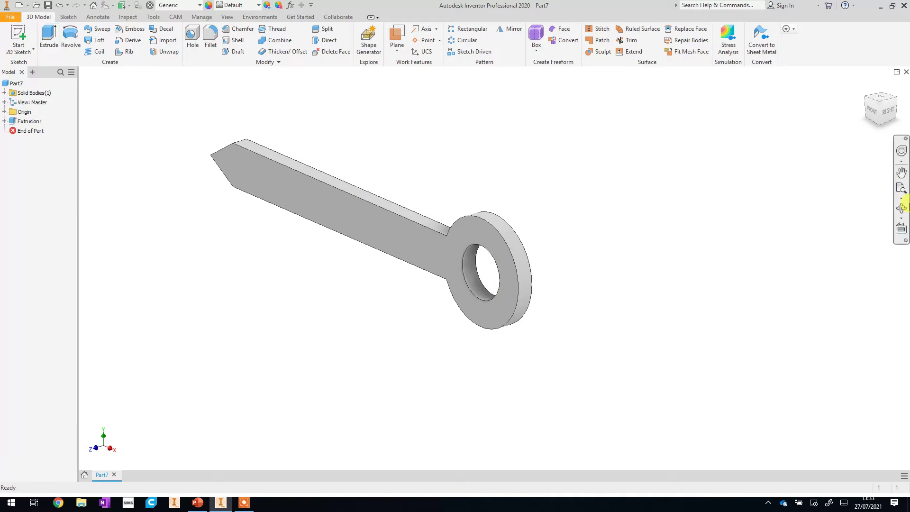
Step: Start a new 2D sketch on the front face of the hour hand
left_click(894, 210)
left_click_drag(552, 308, 594, 293)
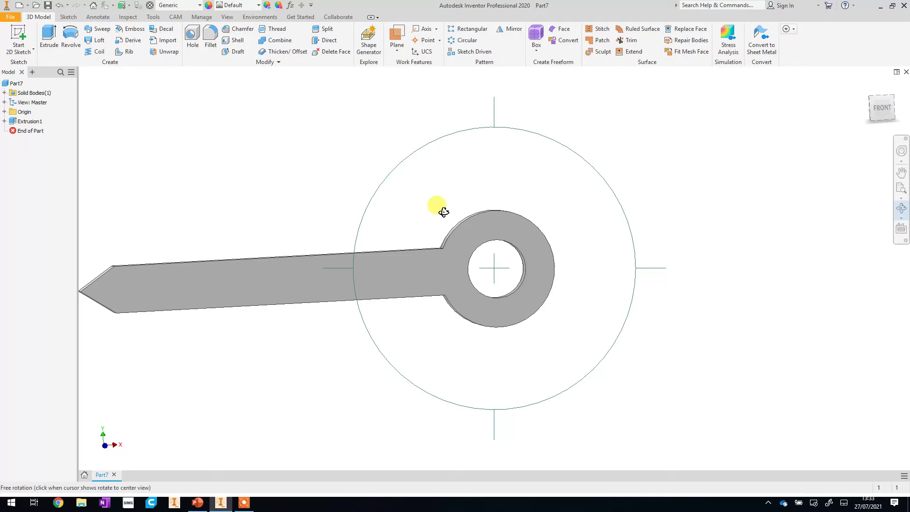
left_click_drag(444, 207, 437, 192)
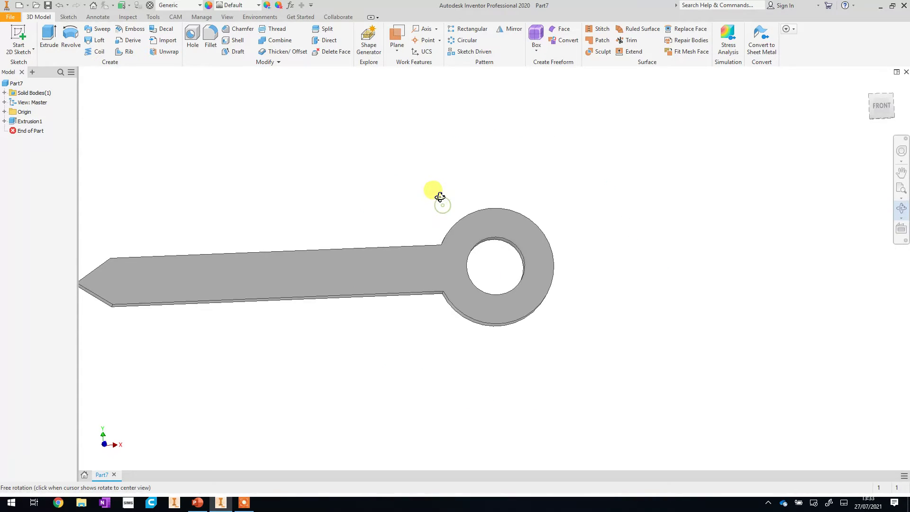
left_click(879, 109)
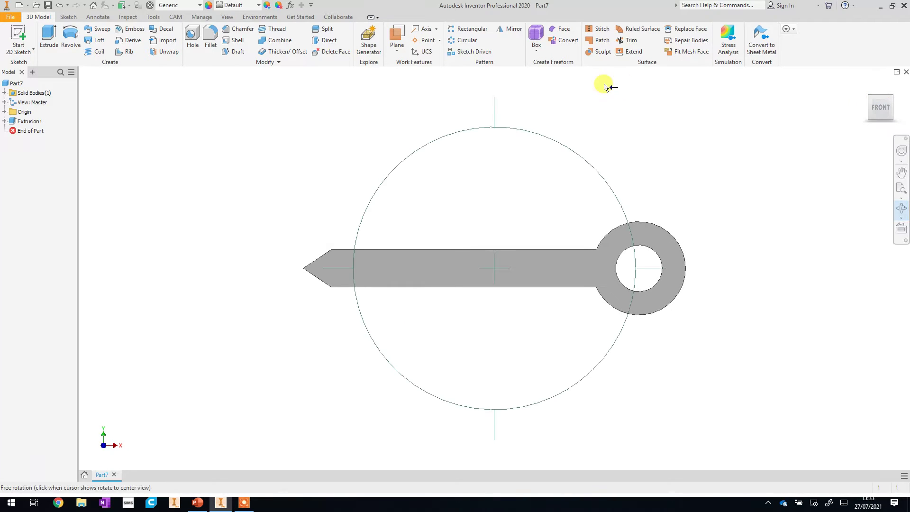
key("Escape")
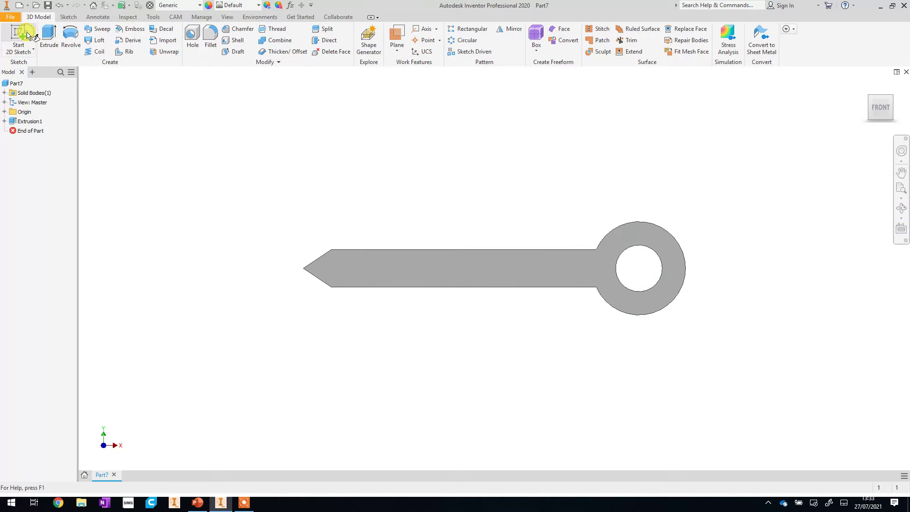
left_click(19, 35)
left_click(653, 246)
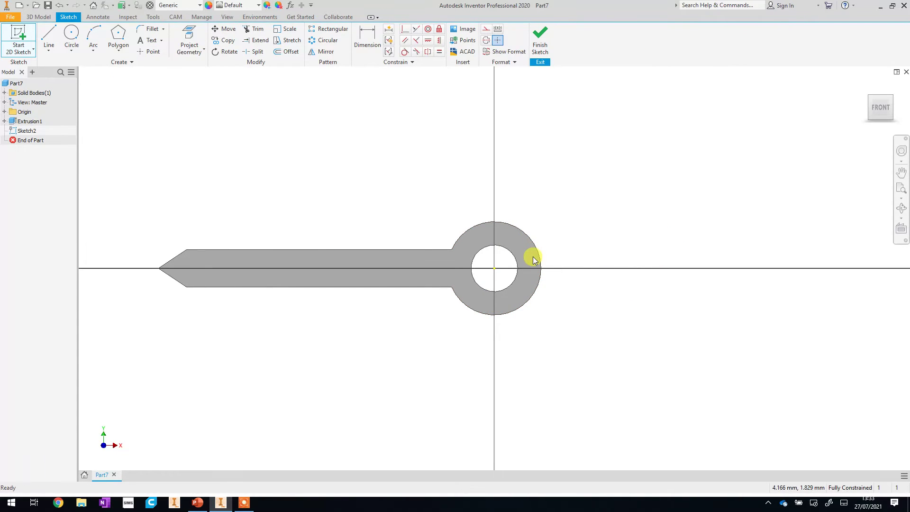
Step: Draw two circles centred on the origin, matching the hole's edge and the ring's outer edge, and finish the sketch
scroll(533, 258, "up", 2)
scroll(531, 258, "down", 1)
scroll(522, 273, "up", 3)
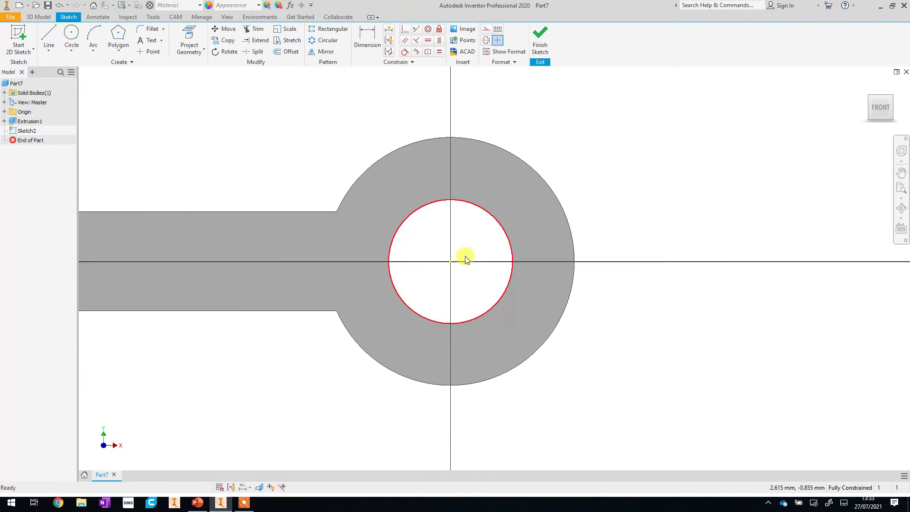
left_click(71, 34)
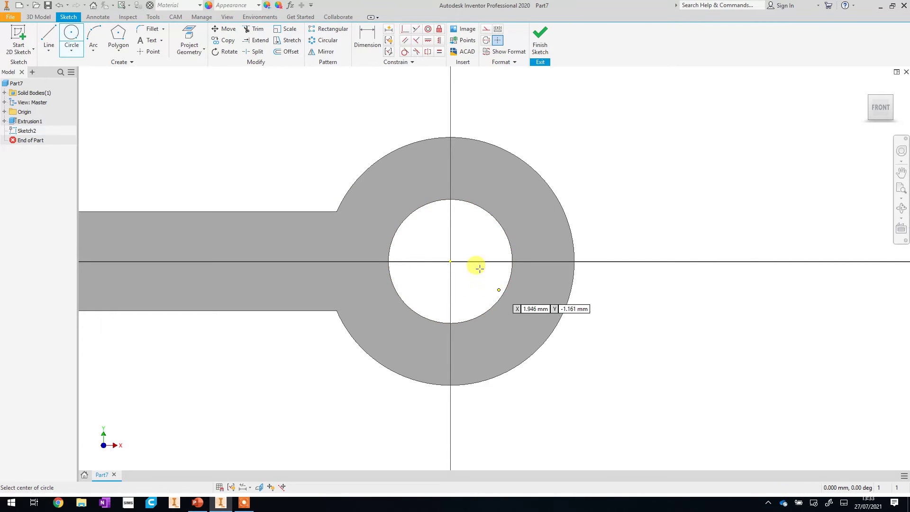
left_click(449, 260)
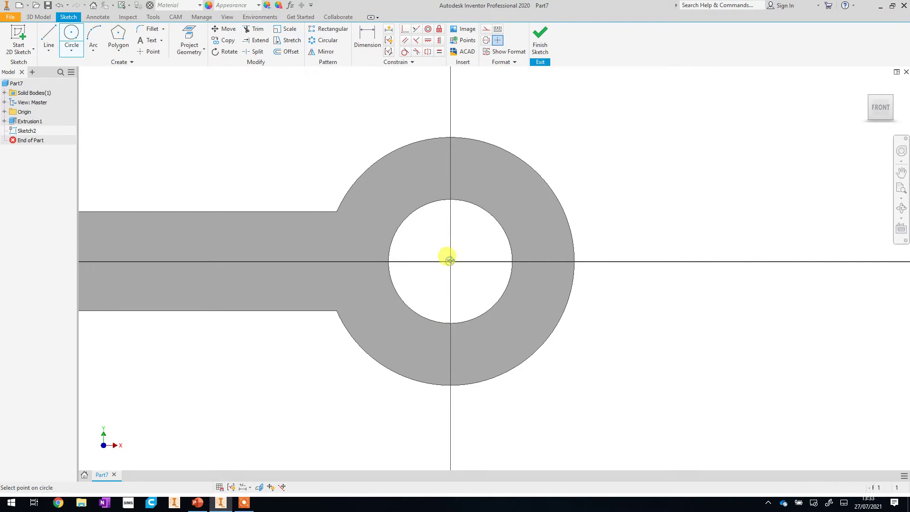
left_click(467, 202)
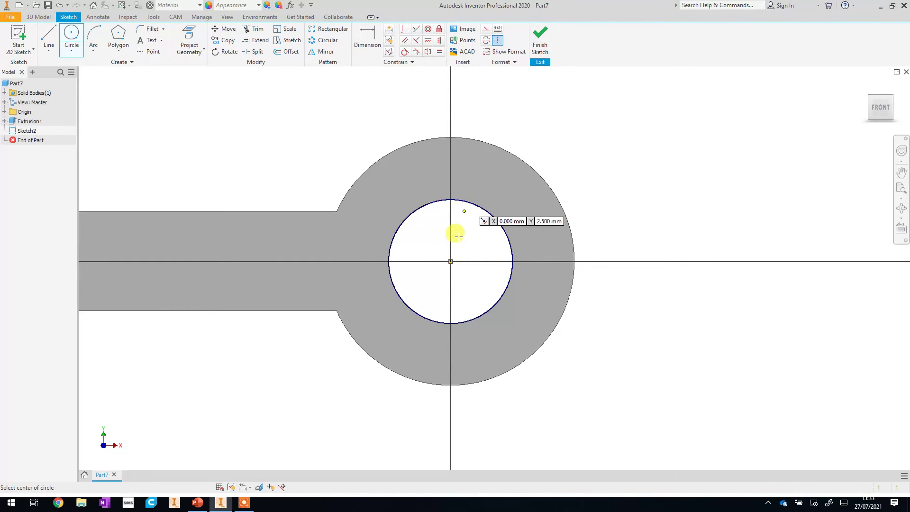
left_click(450, 261)
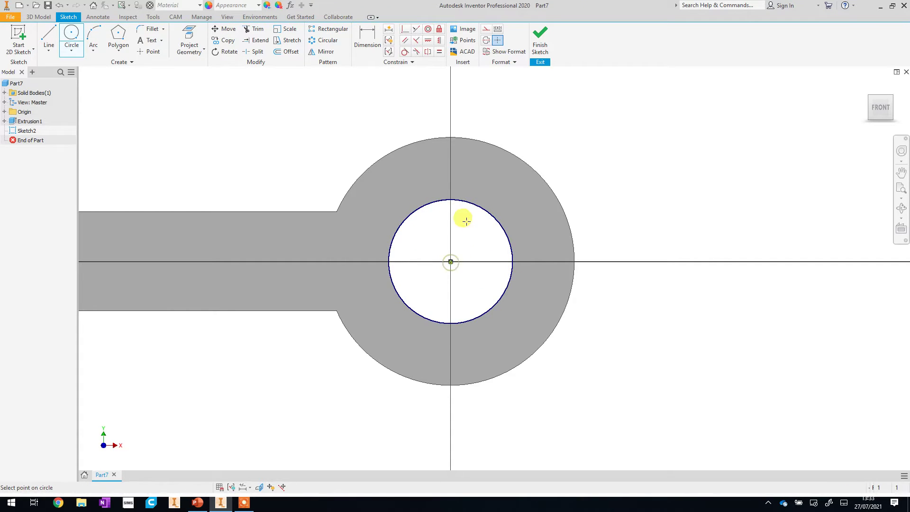
left_click(499, 147)
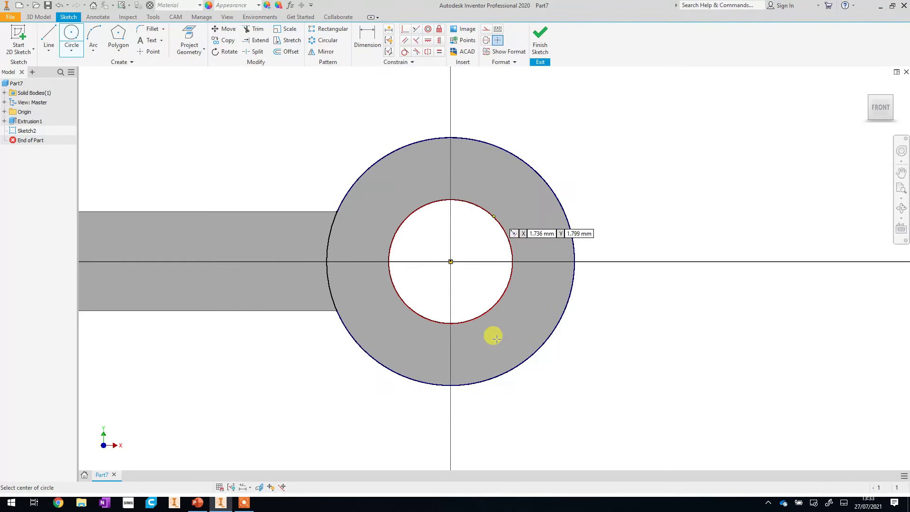
left_click(540, 34)
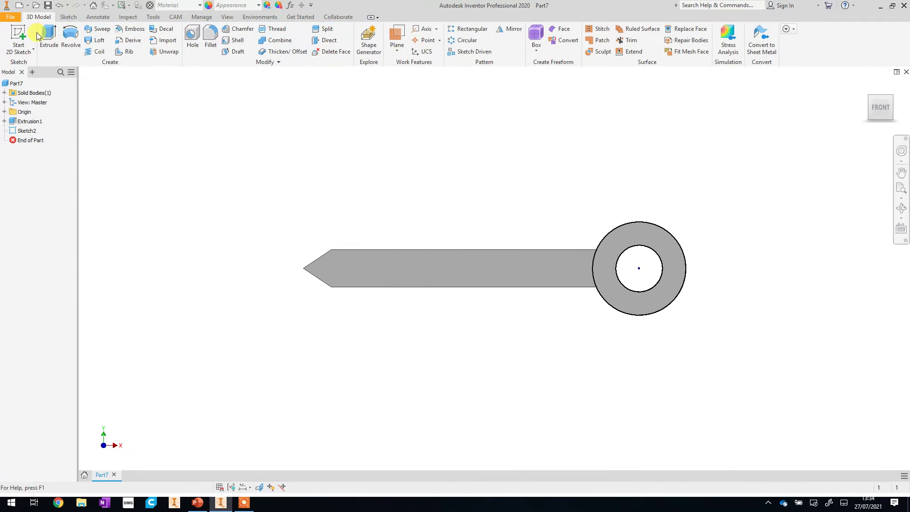
Step: Extrude the ring profile between the two circles outward by 1.5 mm, joined to the existing body
left_click(49, 37)
left_click(651, 242)
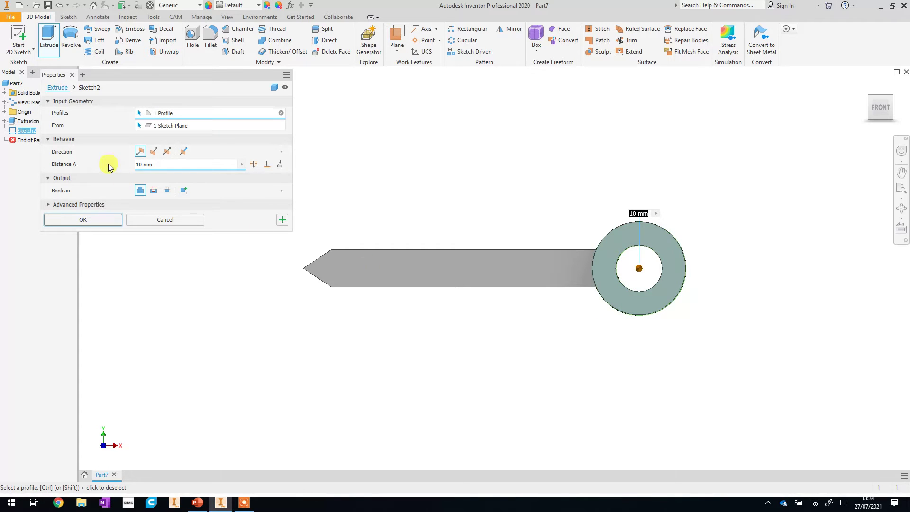
left_click(149, 163)
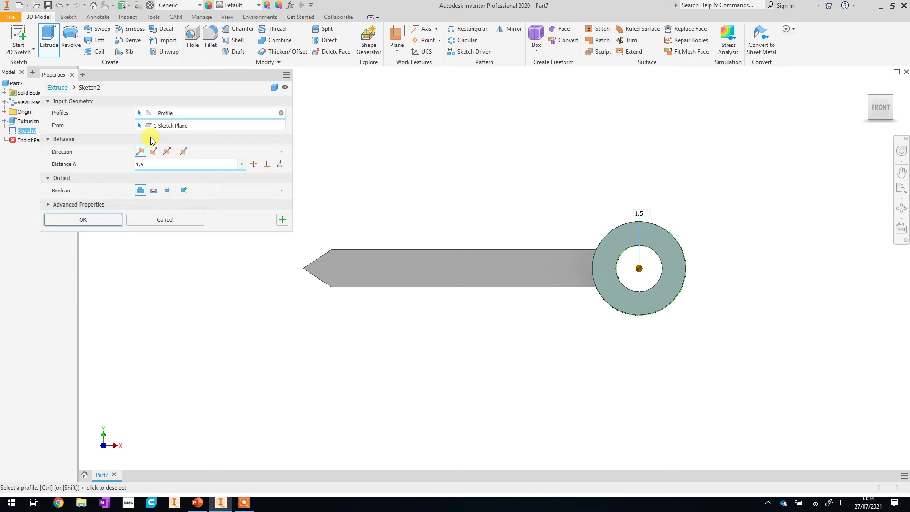
left_click(82, 219)
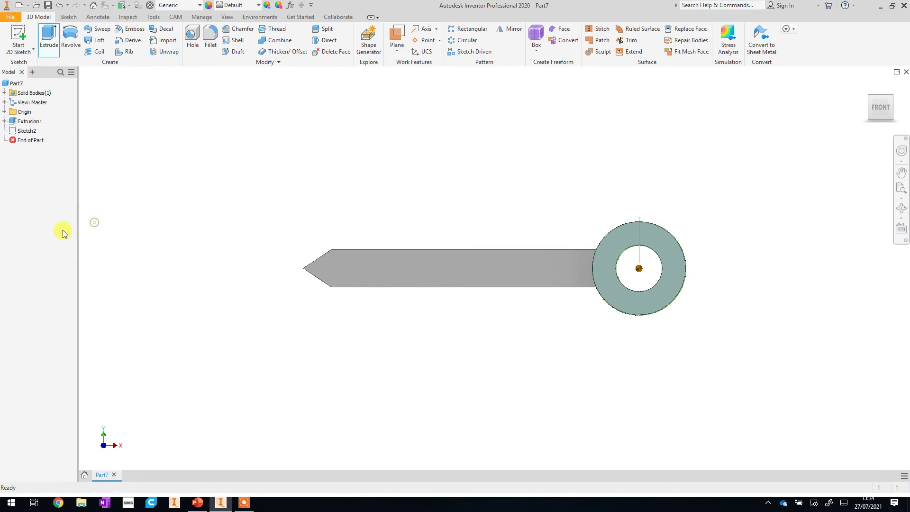
Step: Tilt the view to inspect the hour hand's raised ring and open the Save As dialog for the part
left_click(901, 209)
left_click_drag(621, 248, 517, 365)
key("F5")
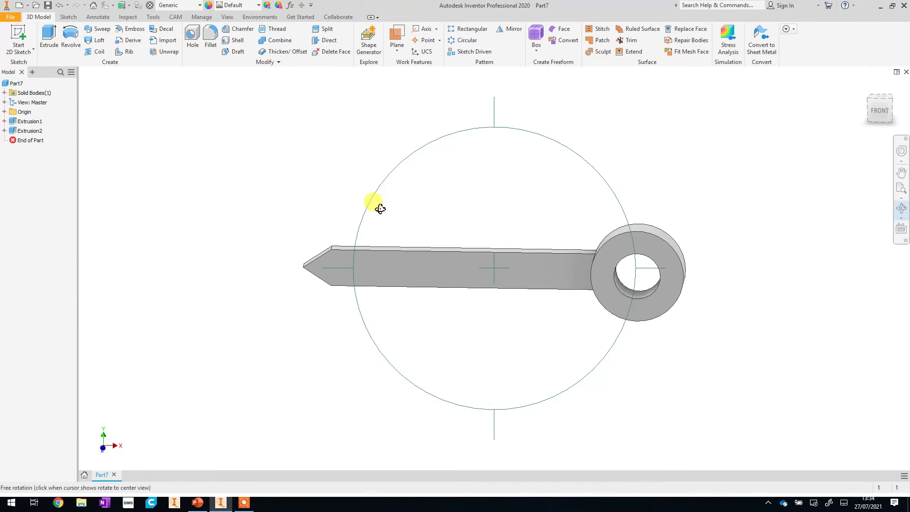
left_click(10, 17)
key("Escape")
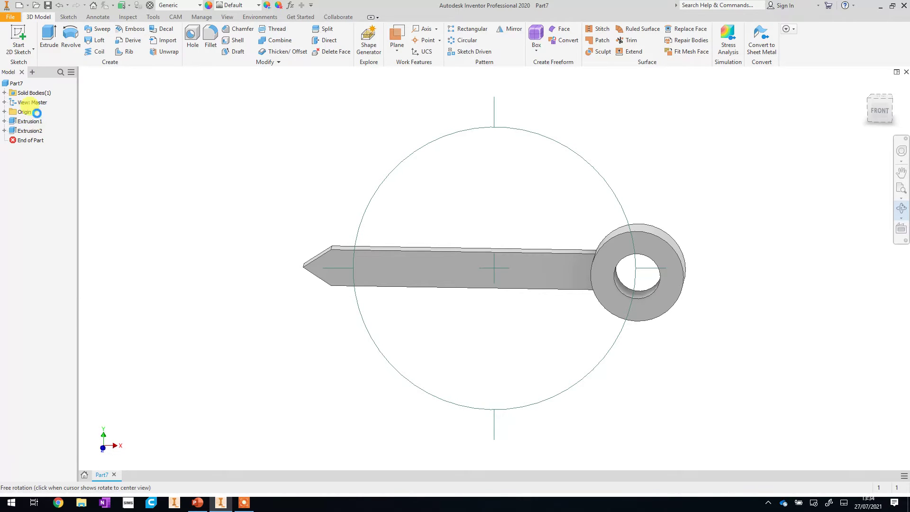
key("ctrl+s")
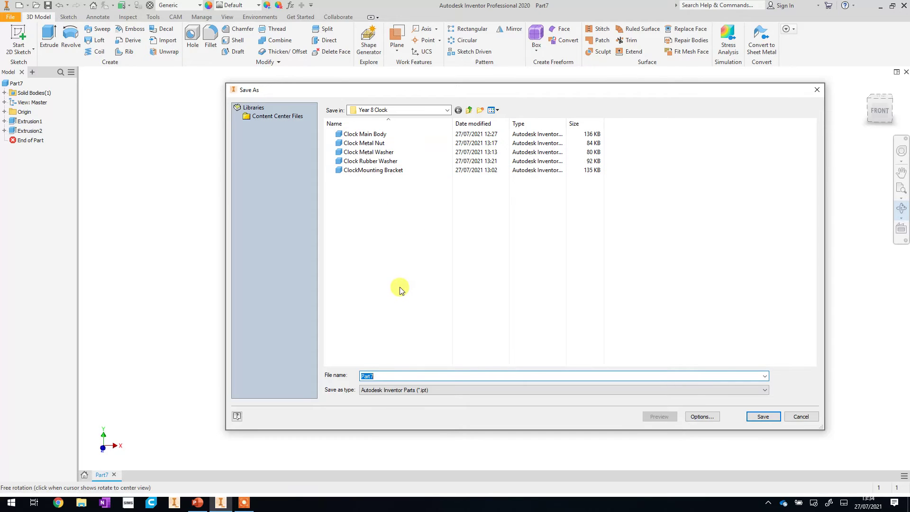
Step: Set the save location to the Year 8 Clock folder inside Technology in Documents
left_click(447, 111)
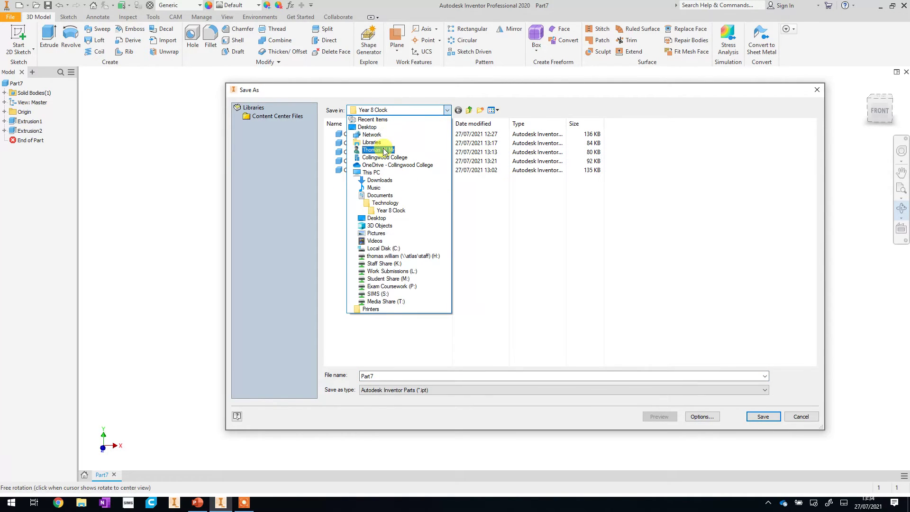
left_click(384, 151)
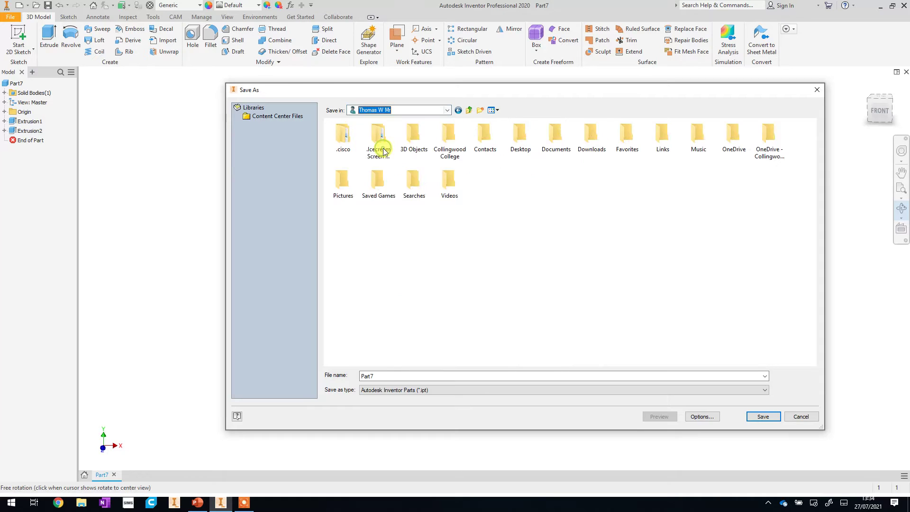
double_click(559, 148)
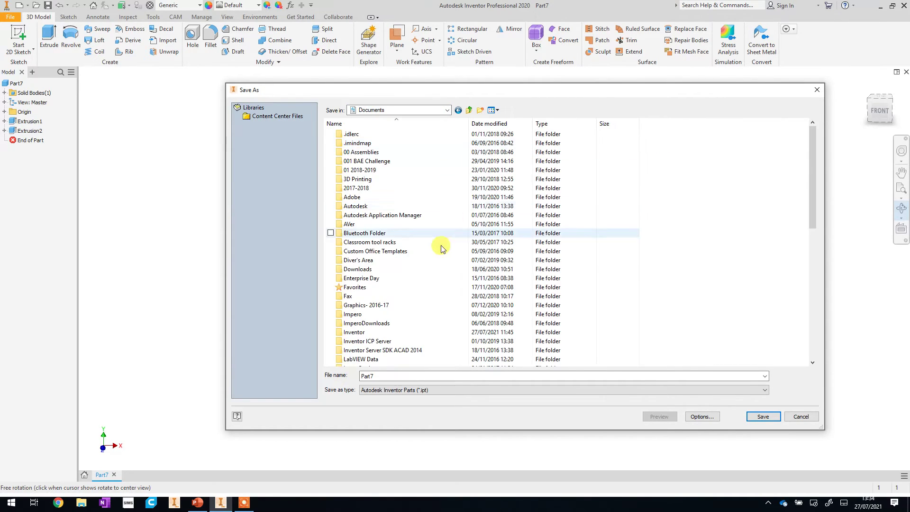
scroll(422, 284, "down", 3)
scroll(422, 286, "down", 5)
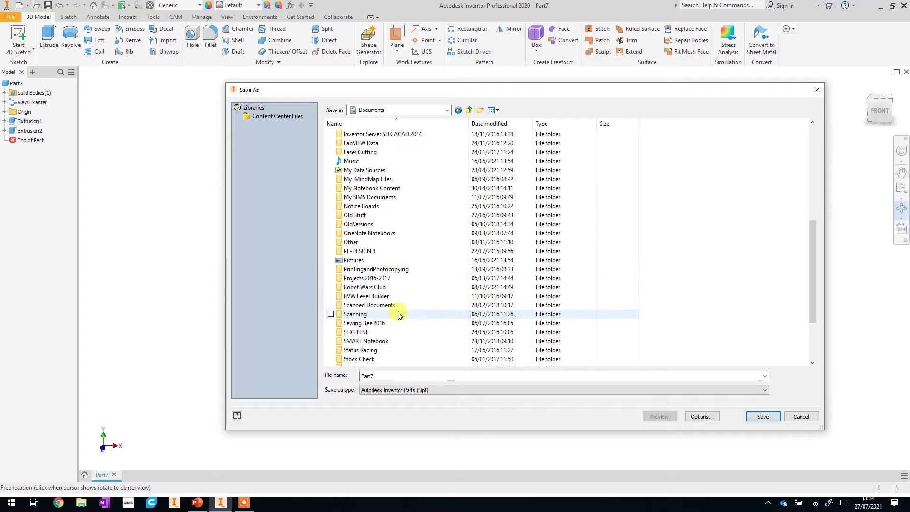
double_click(360, 341)
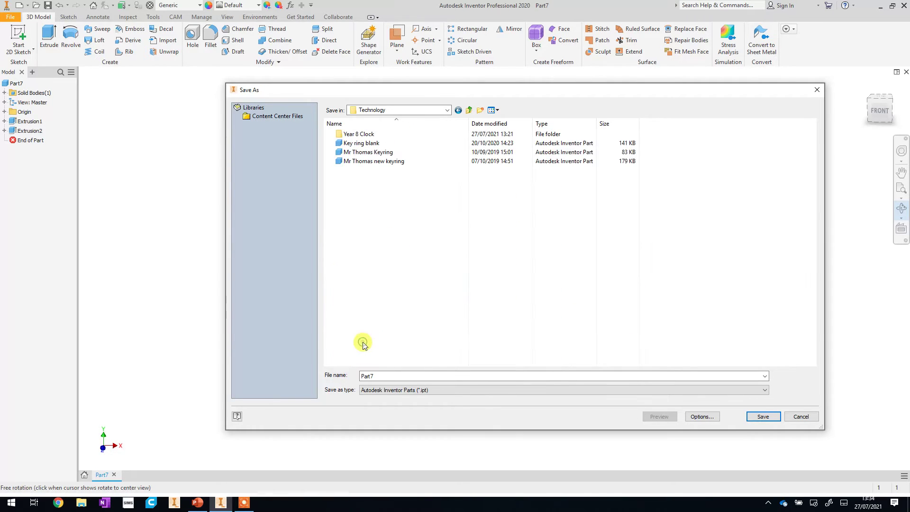
double_click(362, 135)
Step: Name the file Clock Hour Hand and save it as an Inventor part
left_click(395, 376)
type("Cl")
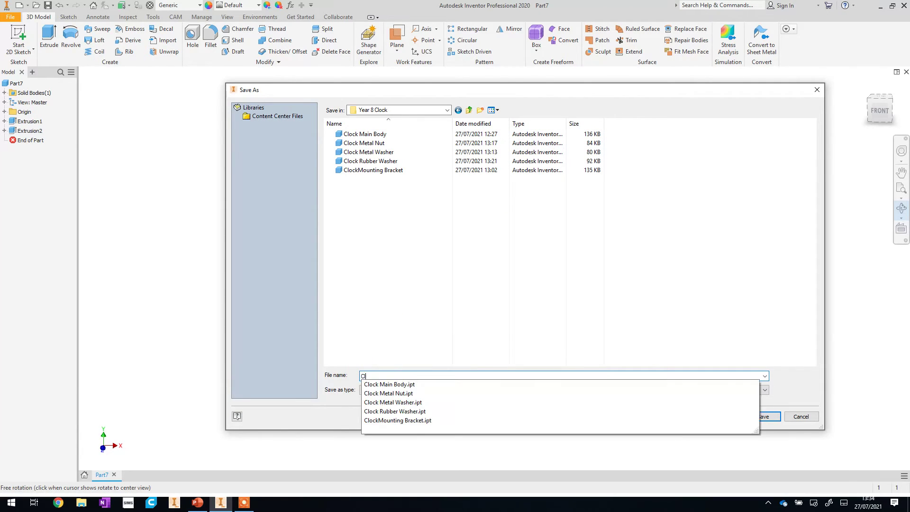
type("ock Hour Hand")
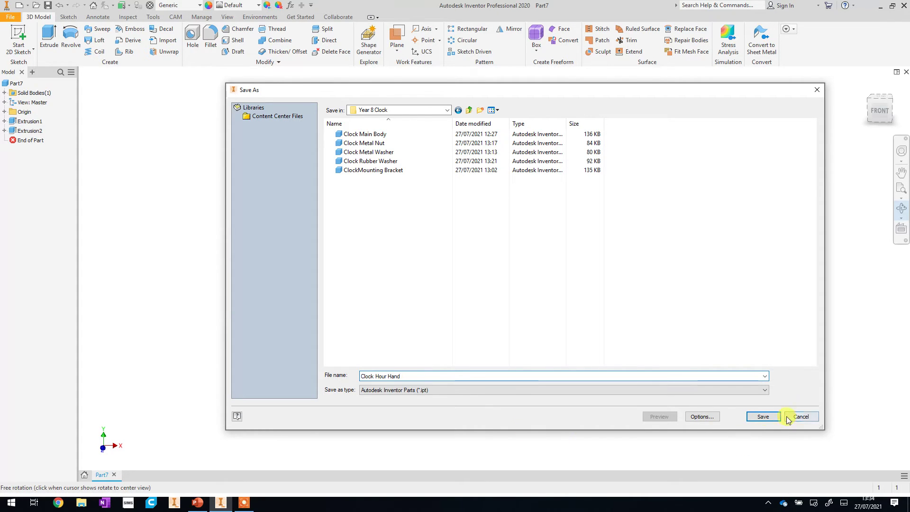
left_click(763, 417)
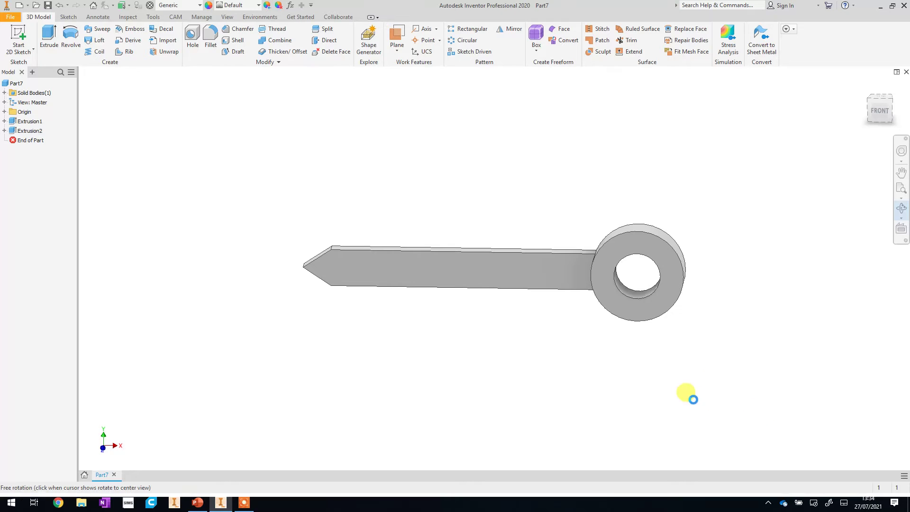
Step: Check the minute hand on the PowerPoint drawing and create a new Inventor part from the Standard.ipt template
left_click(197, 502)
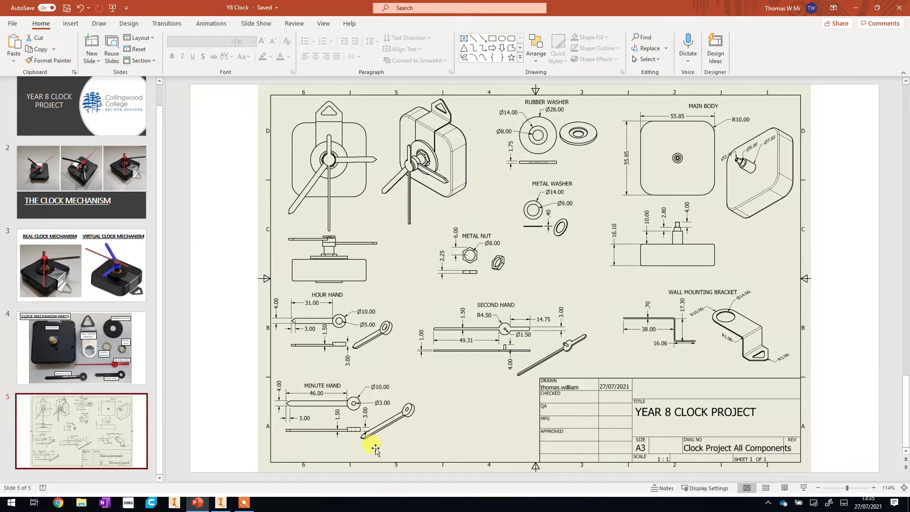
left_click(221, 502)
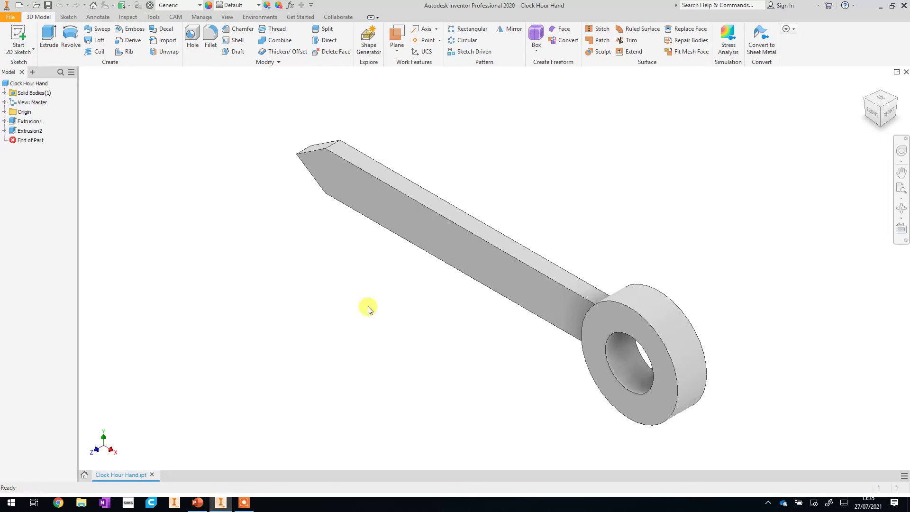
left_click(10, 19)
left_click(26, 52)
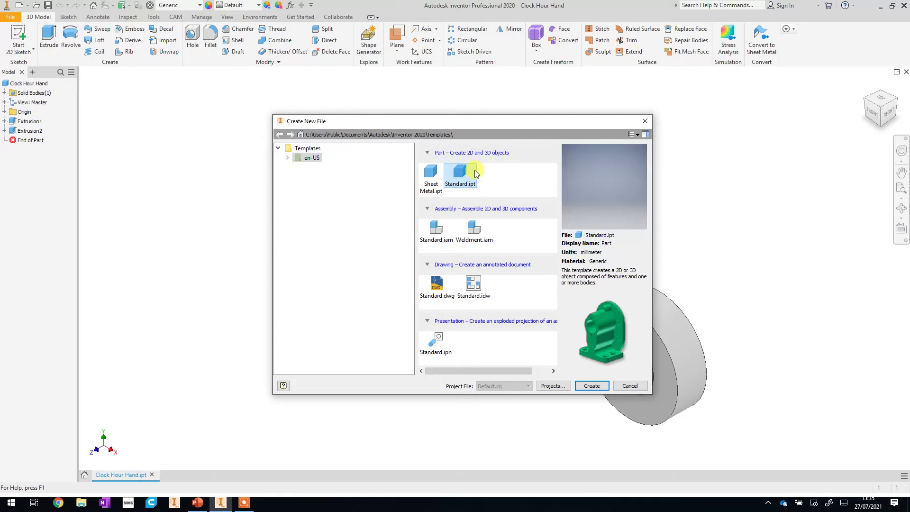
left_click(592, 385)
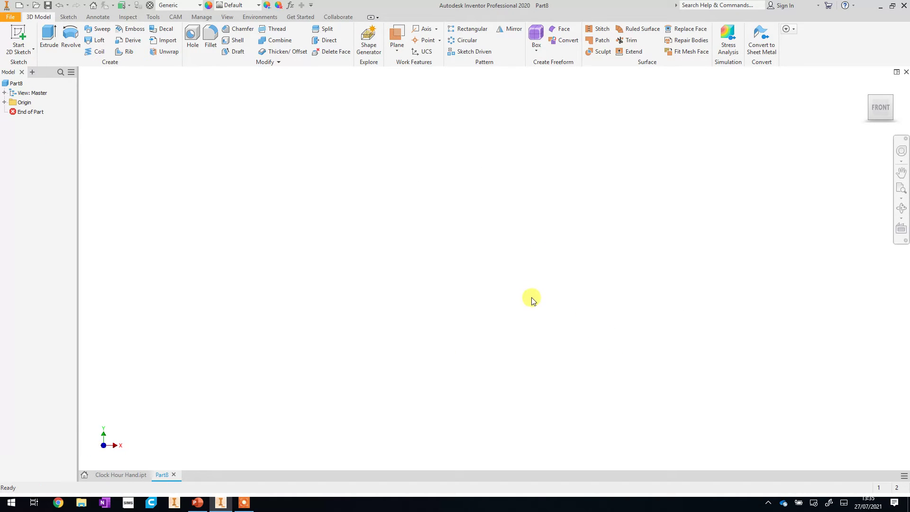
Step: Start a 2D sketch on the front plane and draw two concentric circles at the origin, the outer about 6.7 mm in diameter
left_click(11, 36)
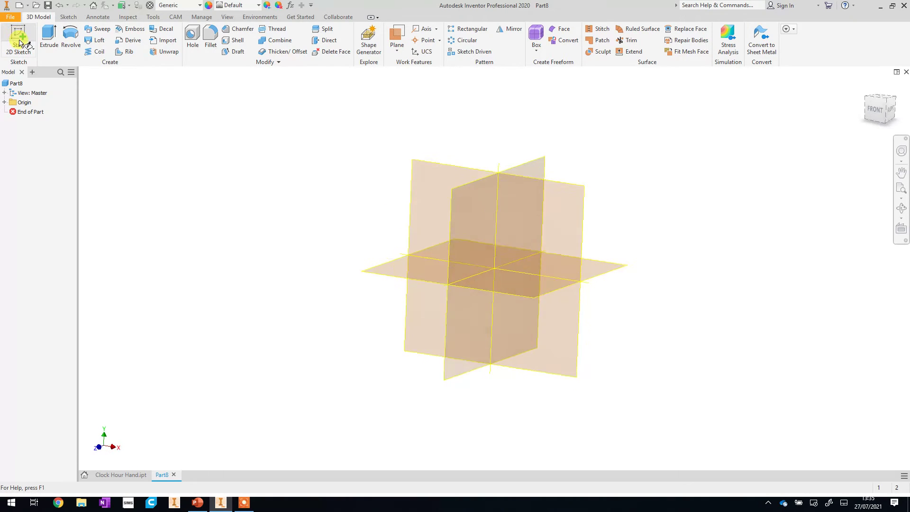
left_click(426, 155)
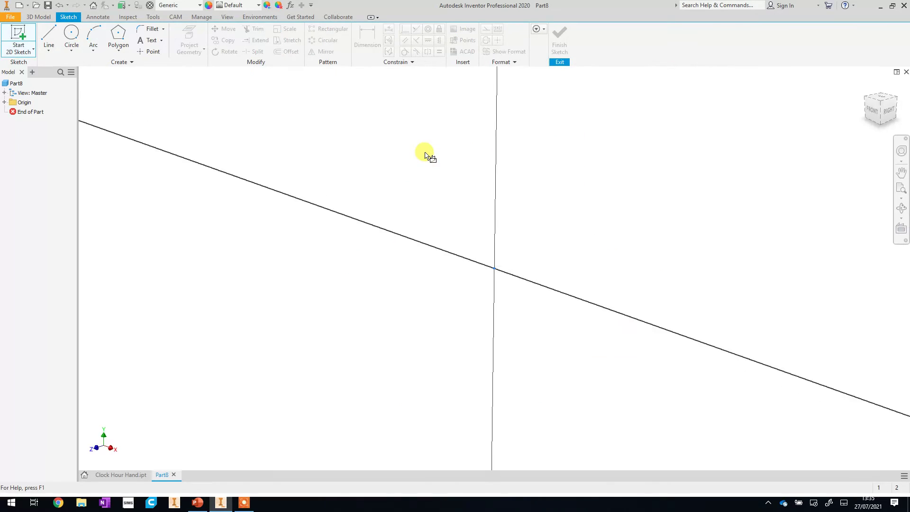
left_click(71, 33)
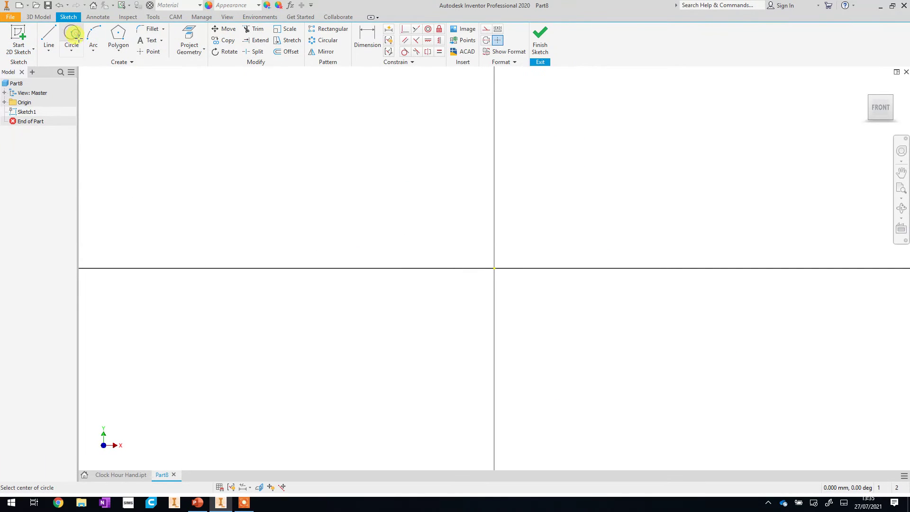
left_click(493, 268)
left_click(495, 260)
left_click(495, 268)
left_click(506, 230)
Step: Dimension the outer circle's diameter to 10 mm and the inner circle's diameter to 3 mm
left_click(367, 35)
left_click(522, 240)
left_click(533, 225)
type("10")
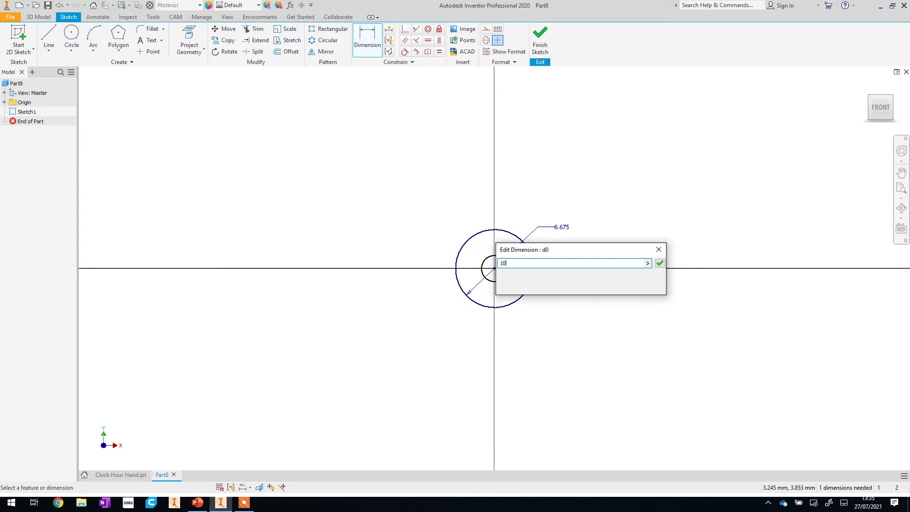
key("Return")
left_click(510, 276)
left_click(579, 250)
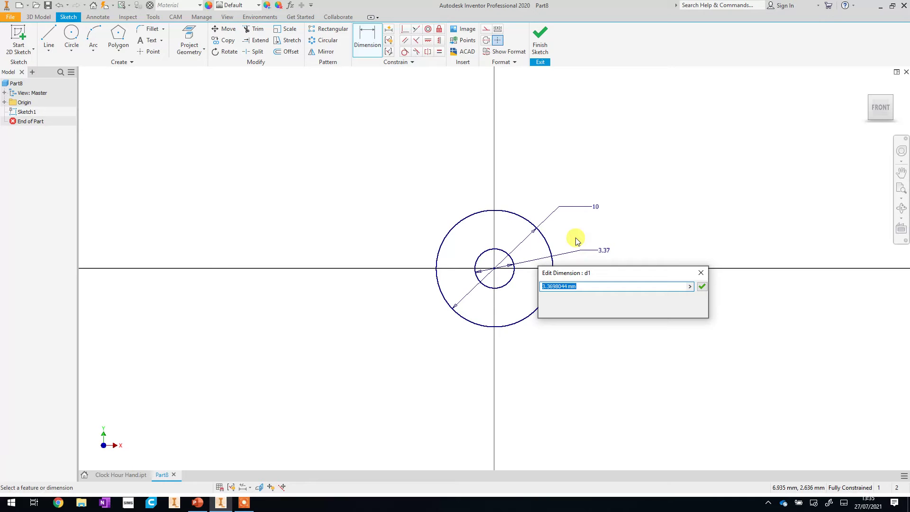
type("3")
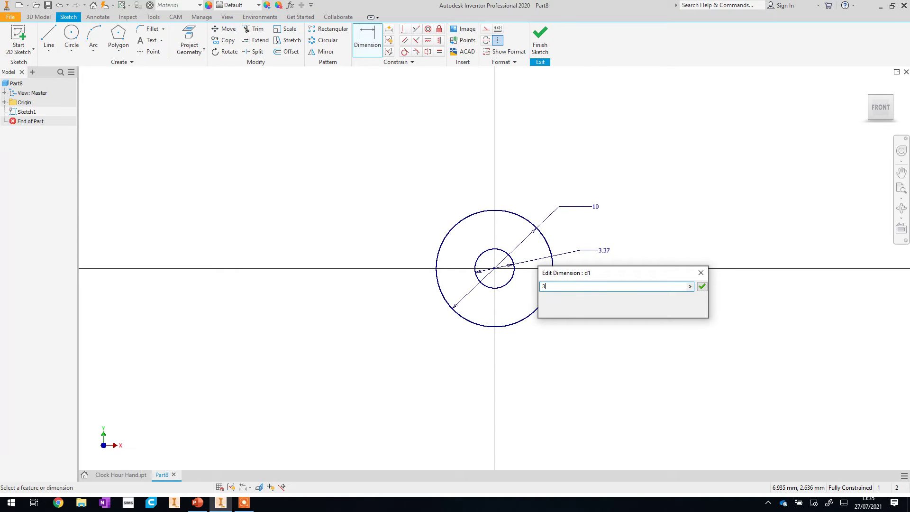
key("Return")
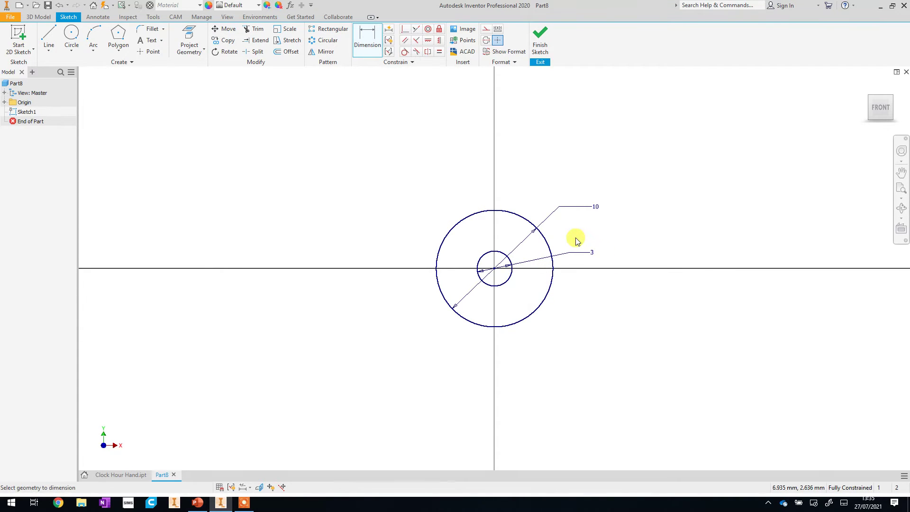
Step: Check the minute hand's dimensions on the PowerPoint drawing and sketch a horizontal line about 33 mm long leftward from the circles' centre in Inventor
left_click(197, 503)
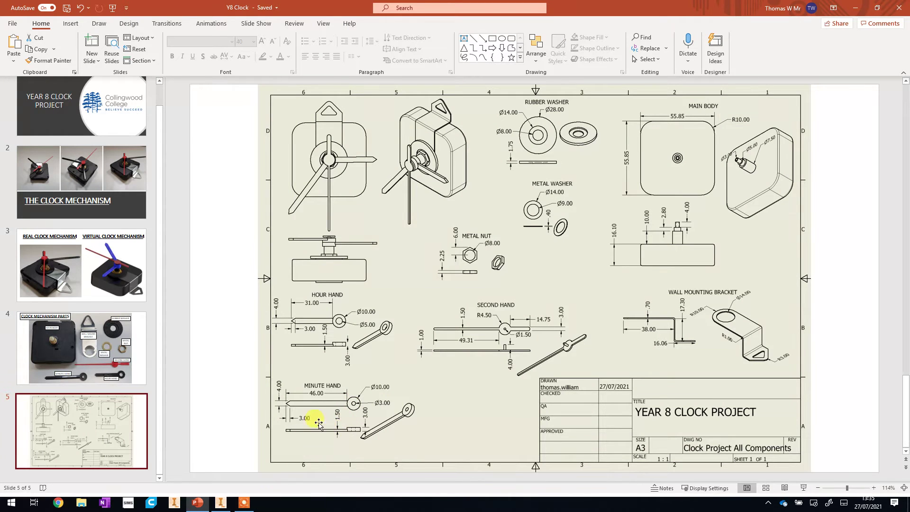
left_click(352, 404)
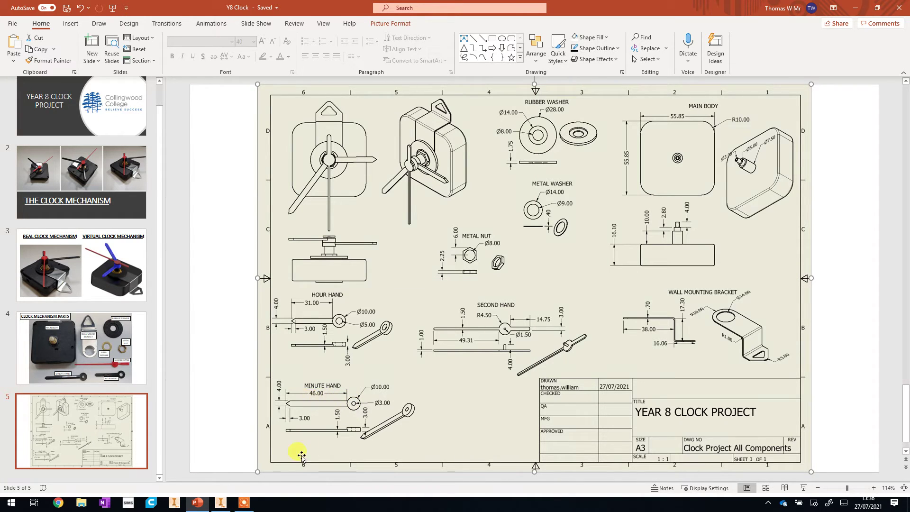
left_click(225, 505)
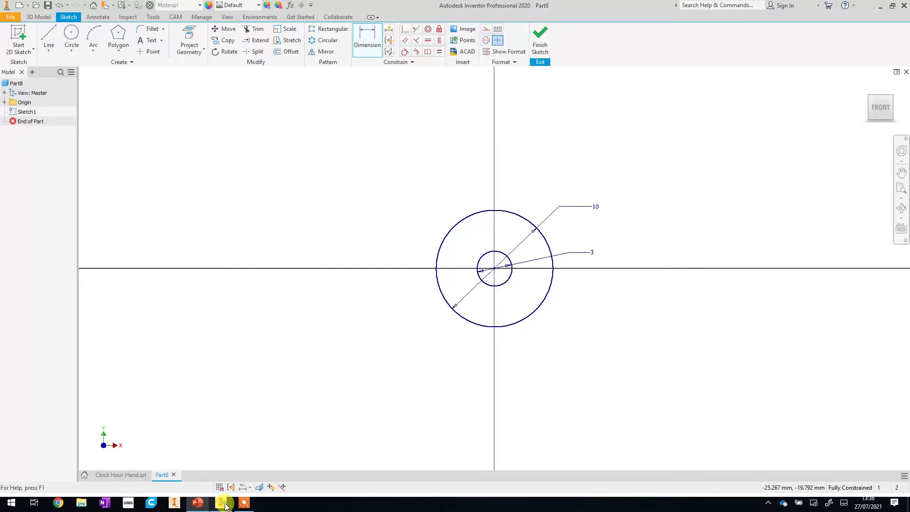
left_click(49, 33)
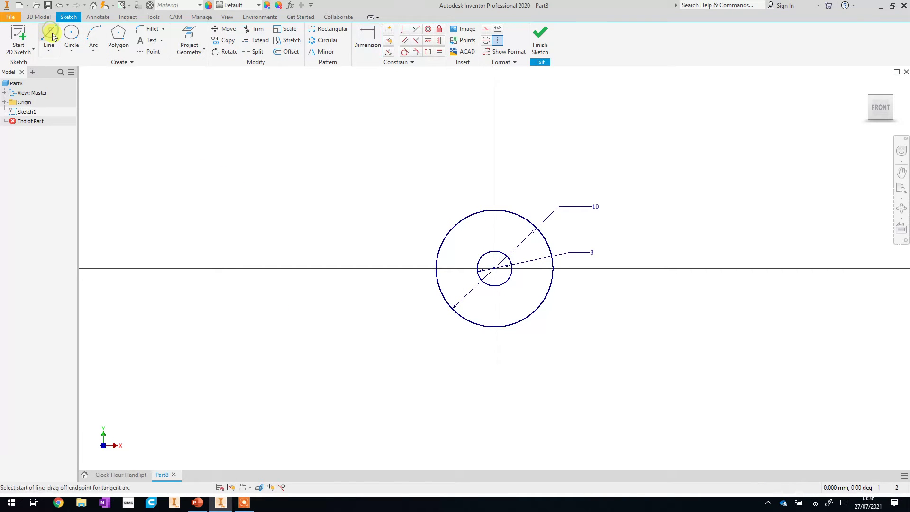
left_click(494, 268)
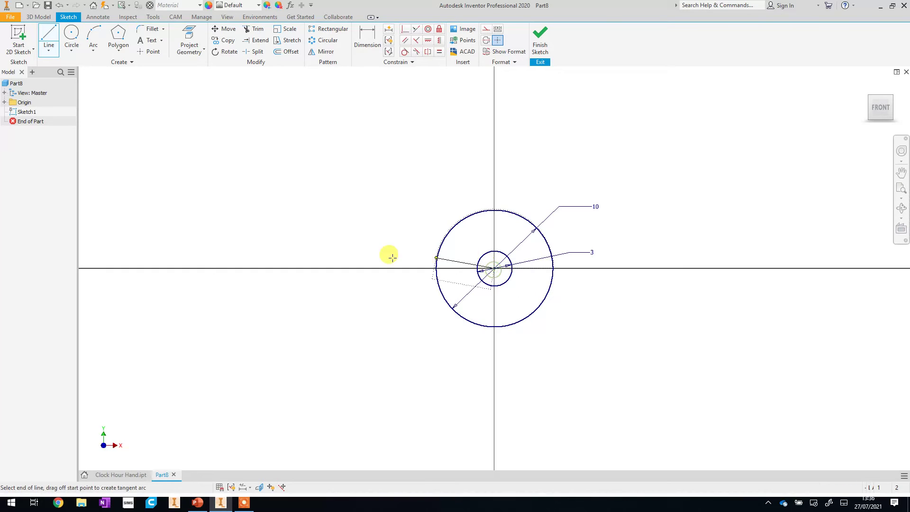
left_click(107, 268)
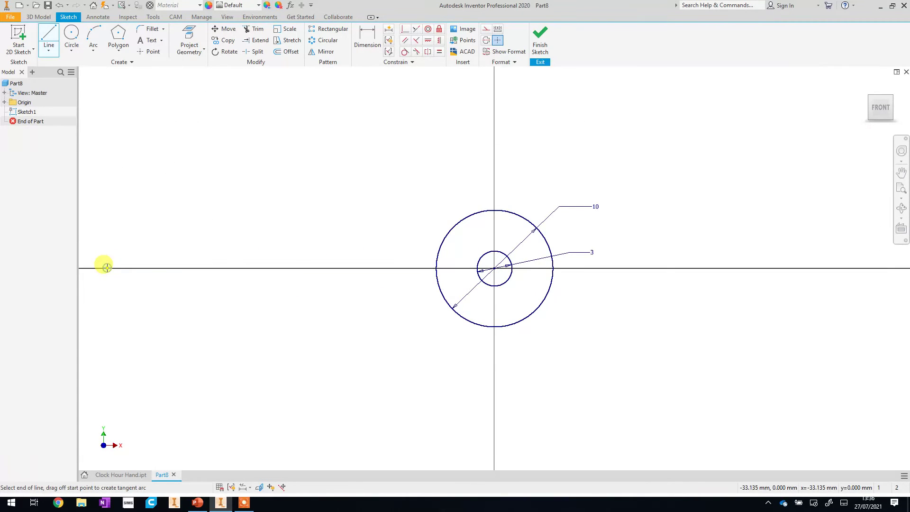
Step: Dimension the horizontal line's length to 51 mm
left_click(378, 47)
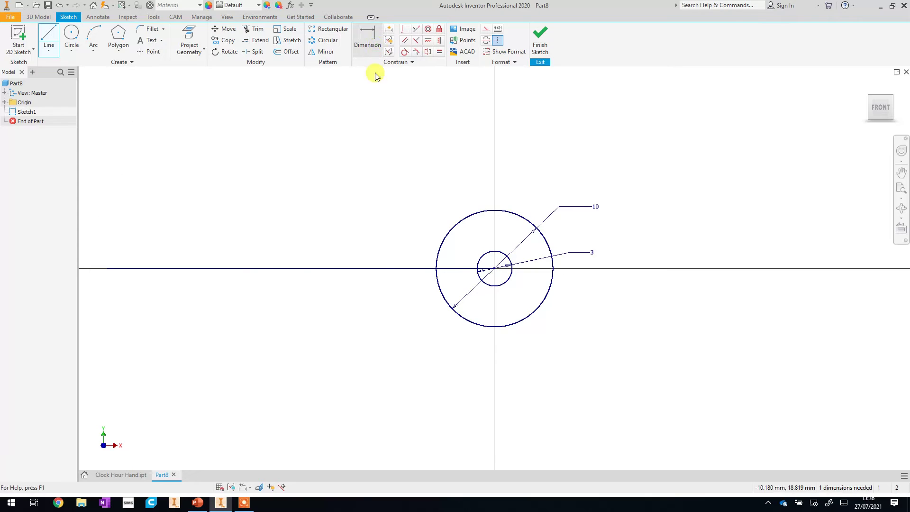
left_click(379, 268)
left_click(382, 301)
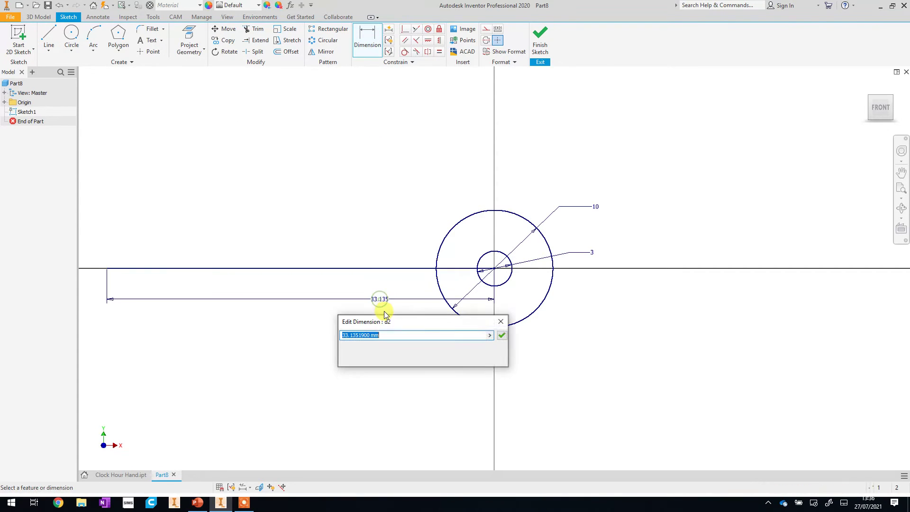
type("51")
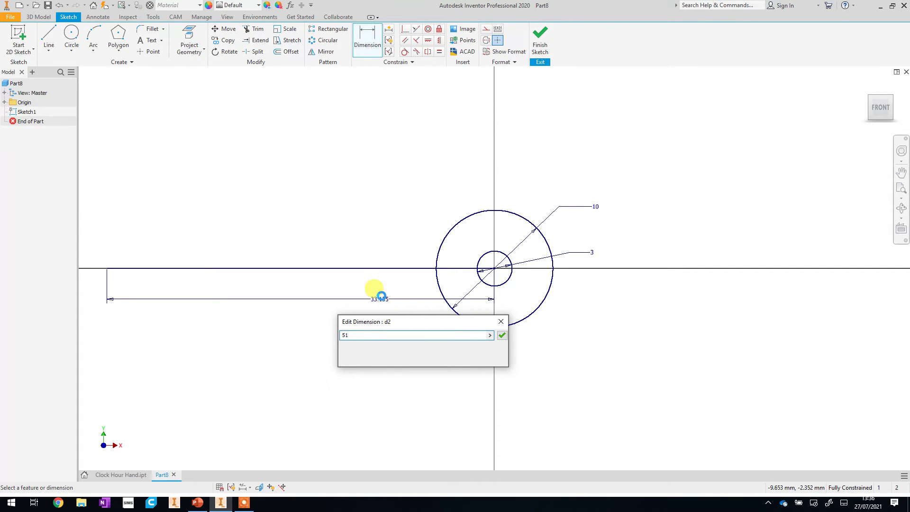
key("Return")
Step: Sketch an angled line about 3.4 mm long up from the horizontal line's free end, continuing horizontally about 43.6 mm to the outer circle
scroll(243, 190, "up", 3)
scroll(243, 190, "down", 5)
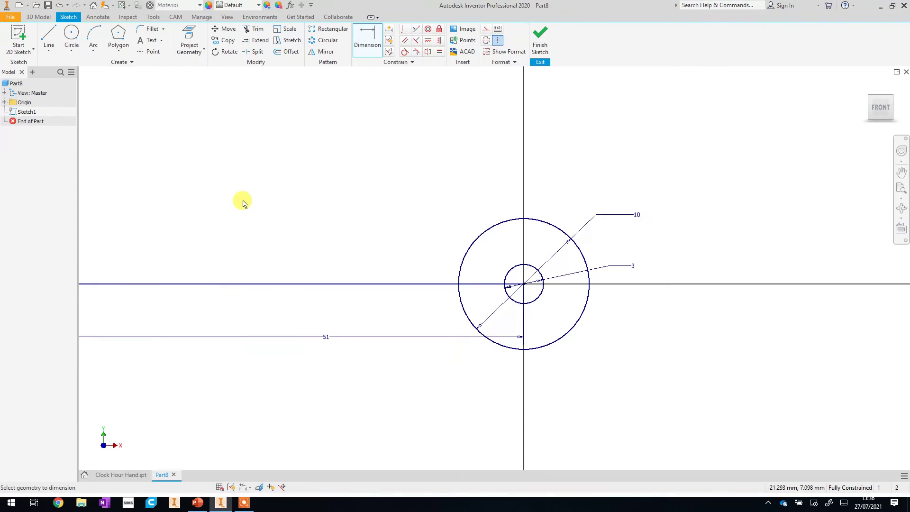
scroll(148, 181, "up", 4)
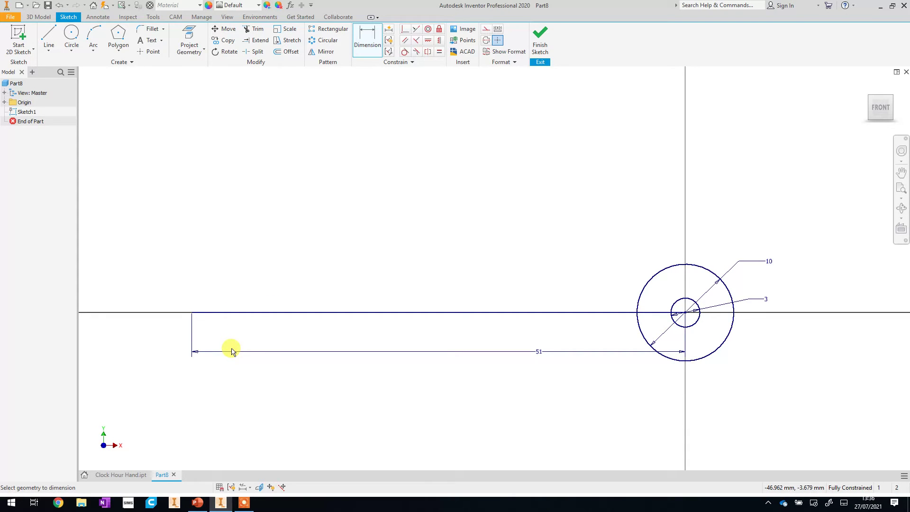
left_click(49, 36)
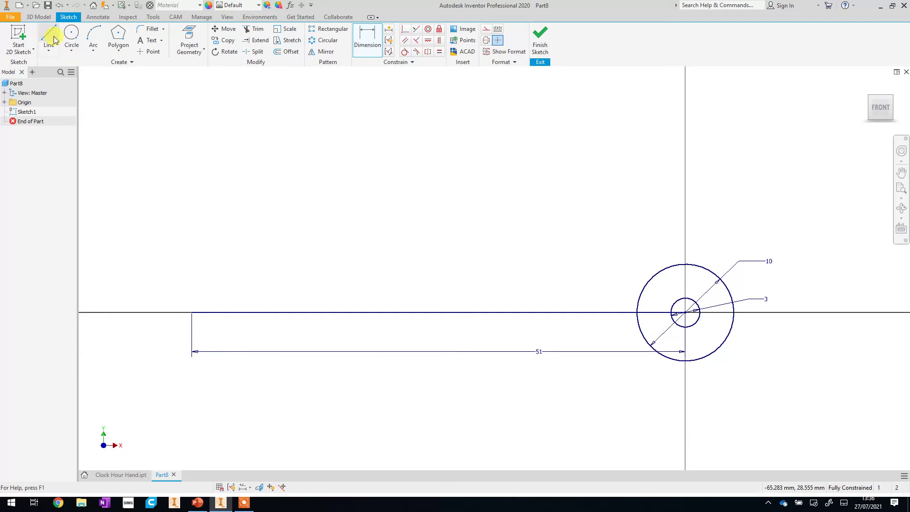
left_click(191, 312)
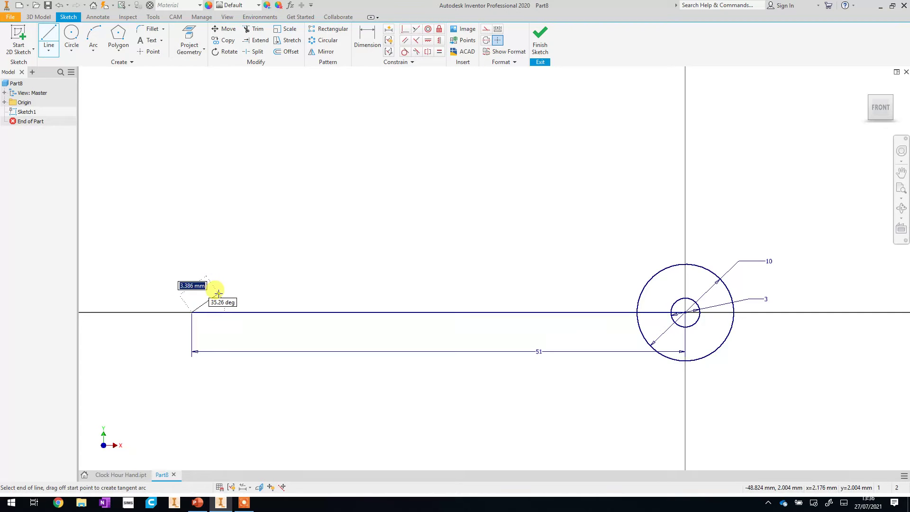
left_click(218, 293)
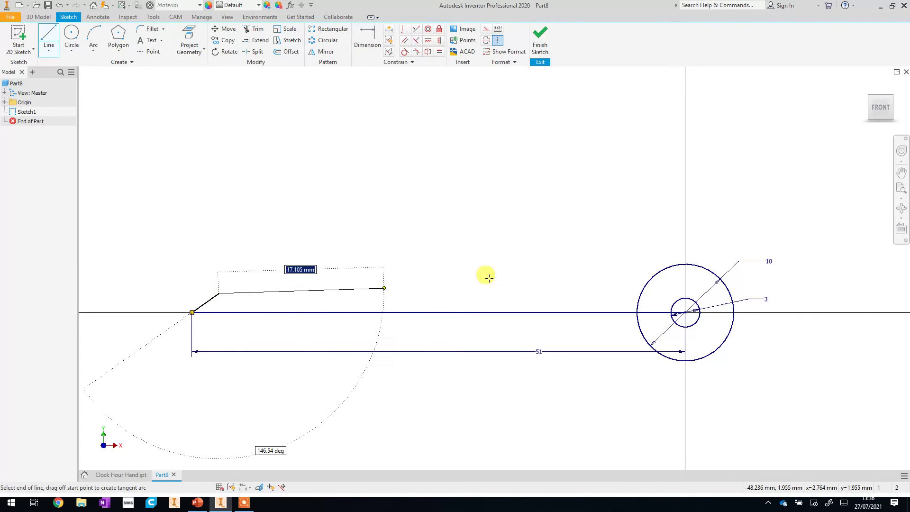
left_click(641, 293)
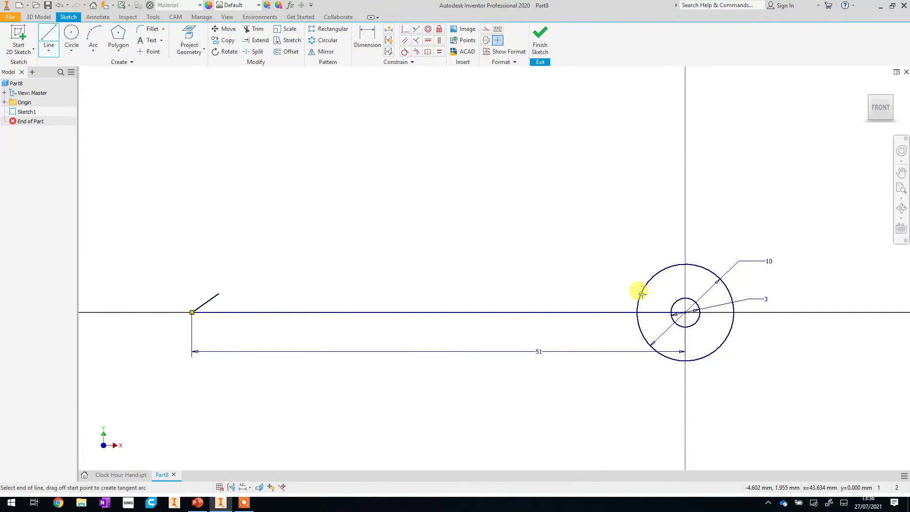
key("Escape")
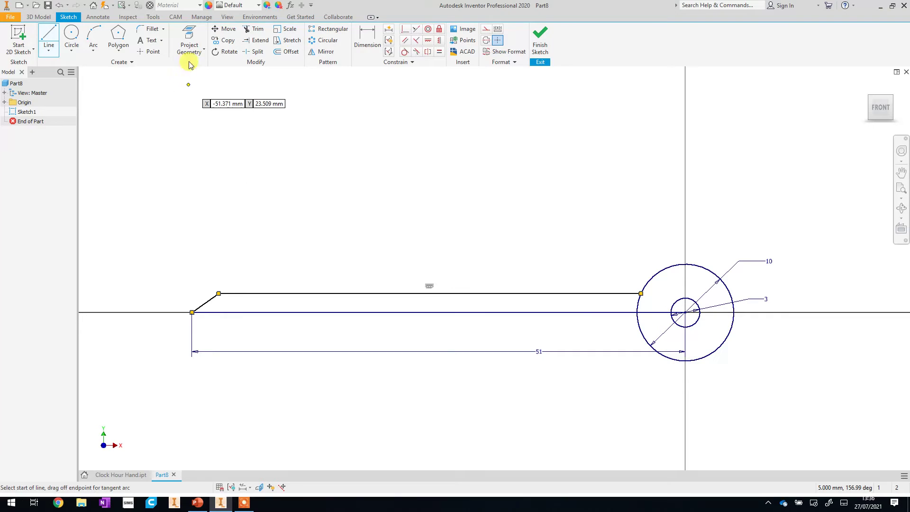
Step: Dimension the distance between the upper horizontal line and the centre line to 2 mm
left_click(359, 43)
left_click(439, 293)
left_click(444, 313)
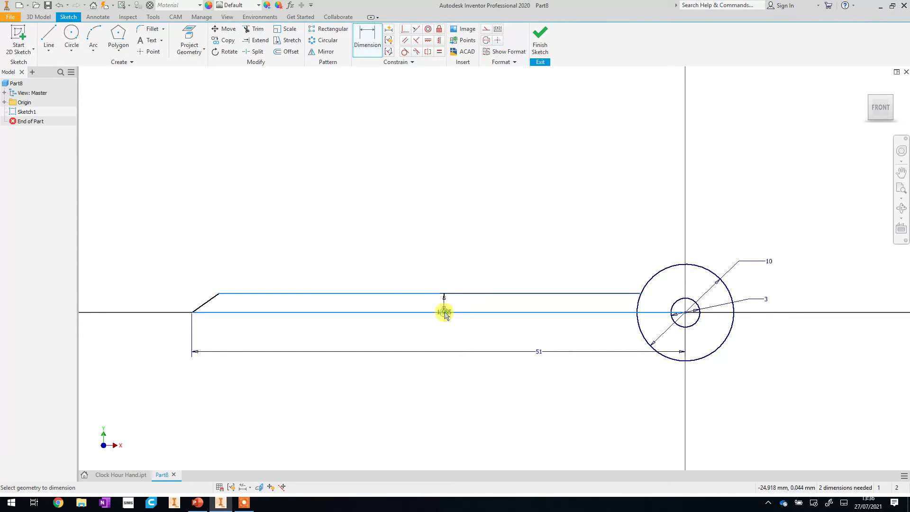
left_click(454, 278)
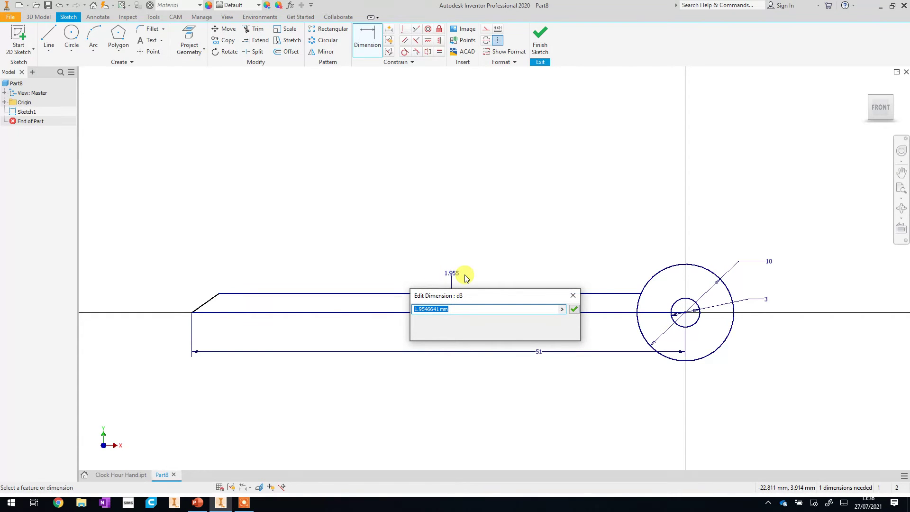
type("2")
key("Return")
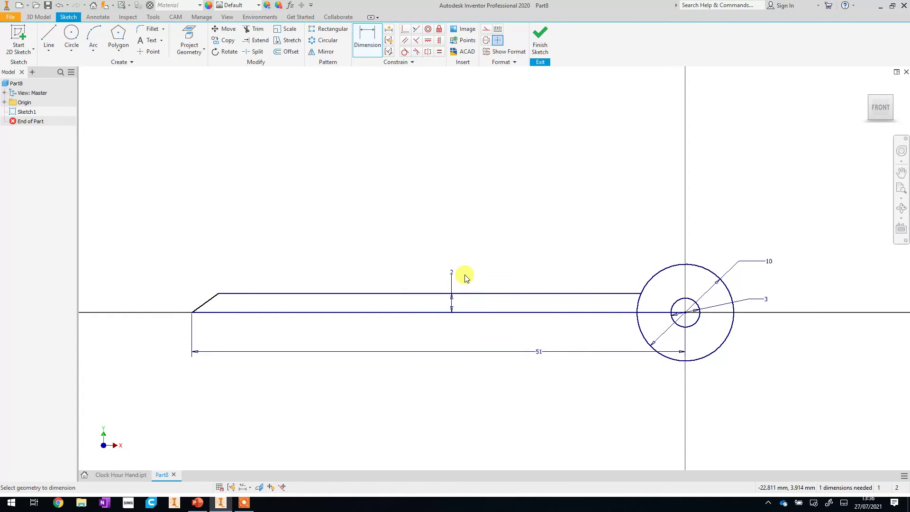
Step: Dimension the horizontal length of the hand's angled tip to 3 mm
scroll(189, 307, "down", 8)
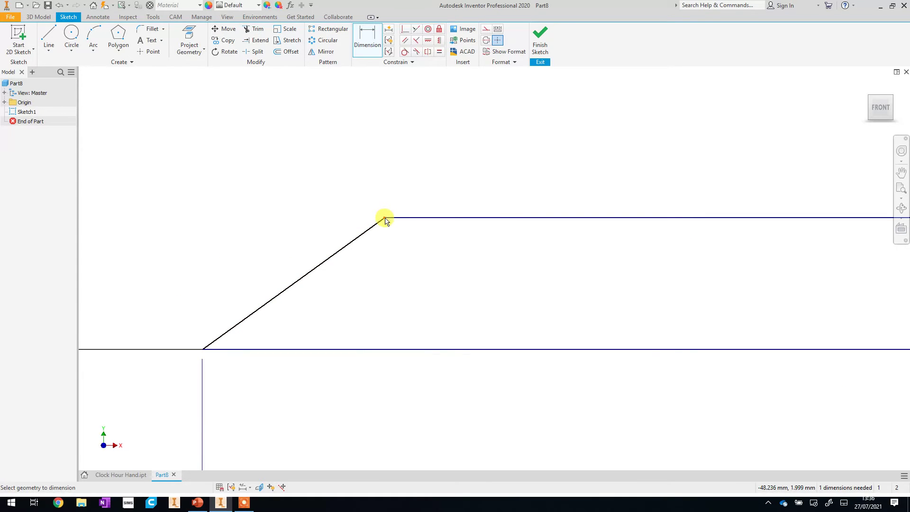
left_click(207, 348)
left_click(263, 110)
type("3")
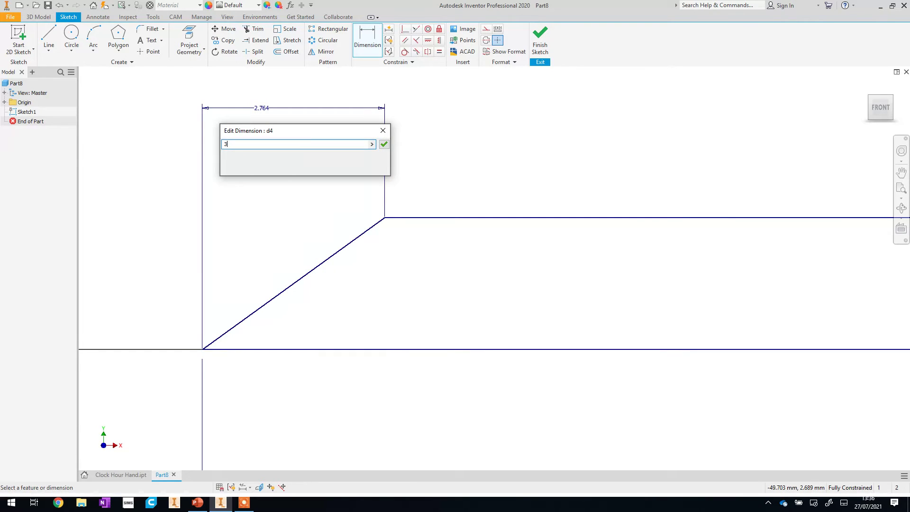
key("Return")
Step: Mirror the angled tip line and the upper horizontal line about the 51 mm centre line
scroll(337, 167, "up", 2)
scroll(341, 171, "down", 4)
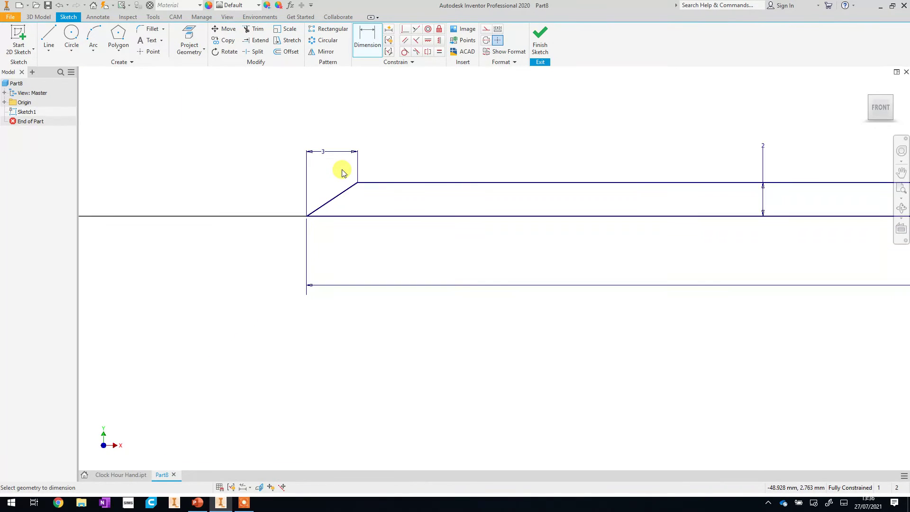
scroll(341, 170, "down", 2)
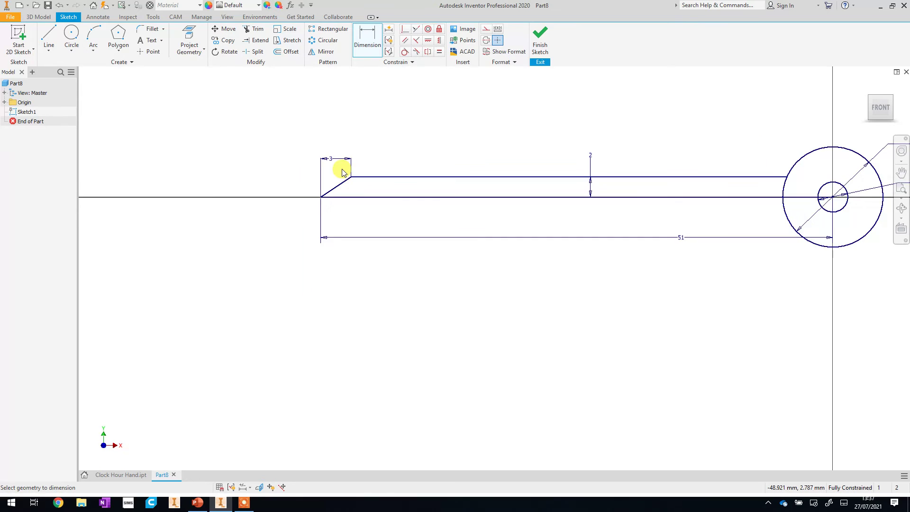
left_click(328, 52)
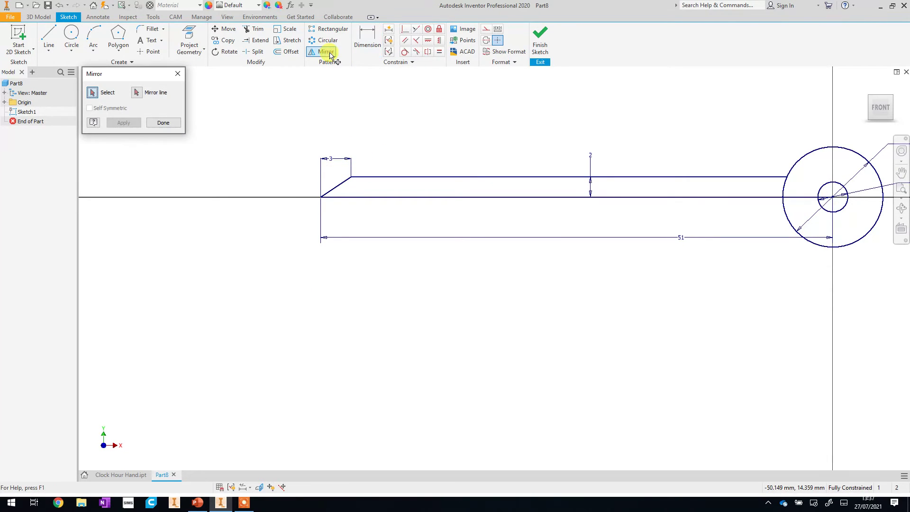
left_click(343, 184)
left_click(371, 178)
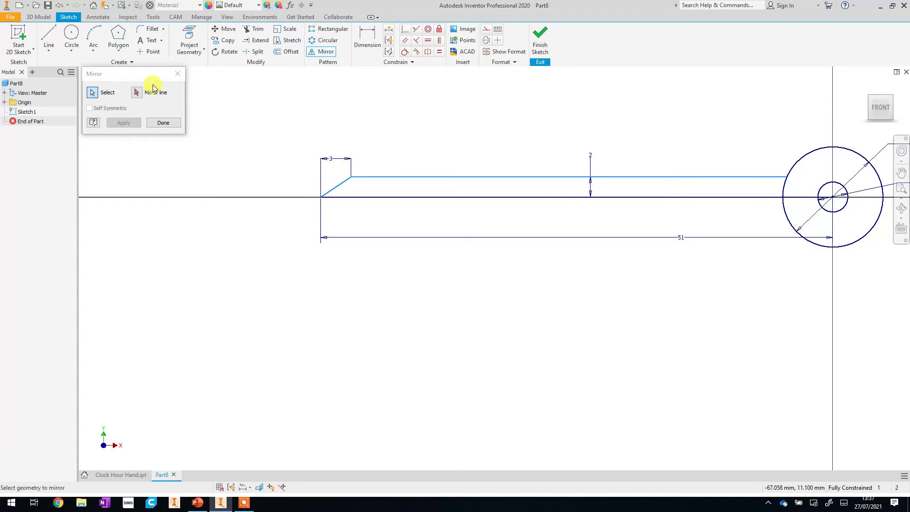
left_click(137, 94)
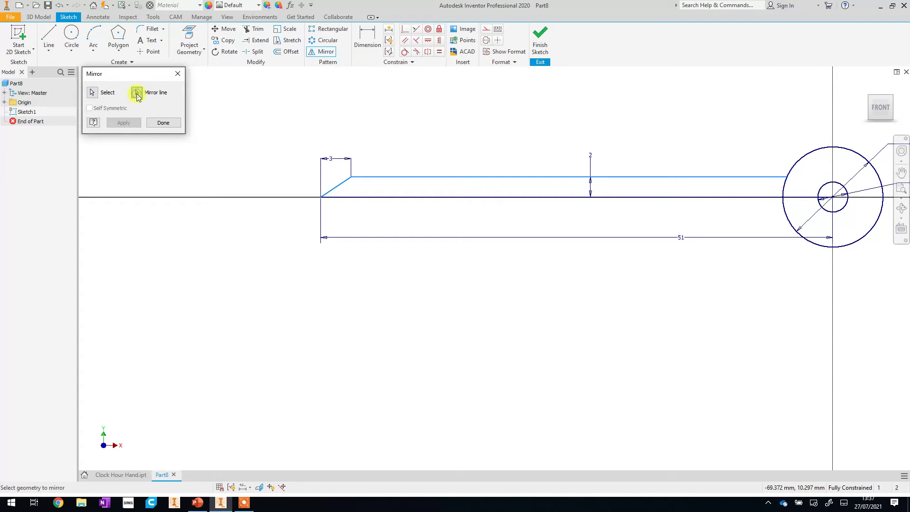
left_click(399, 198)
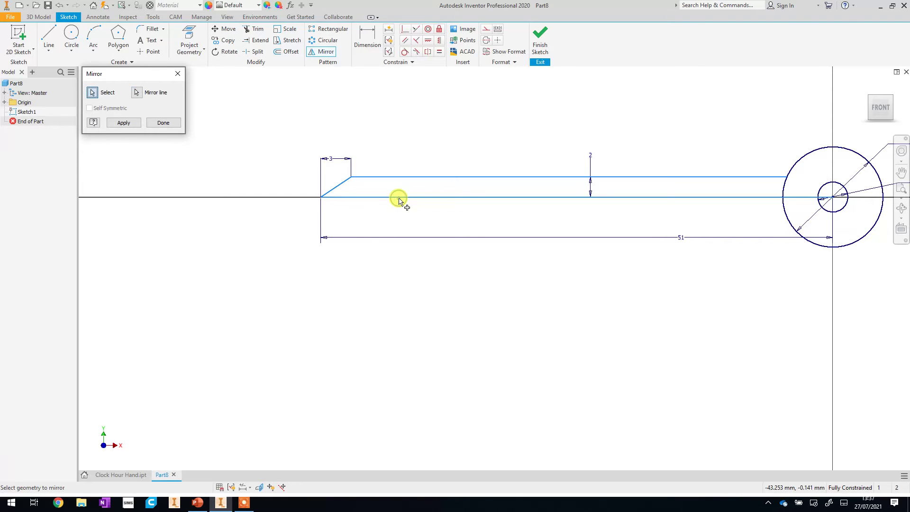
left_click(122, 124)
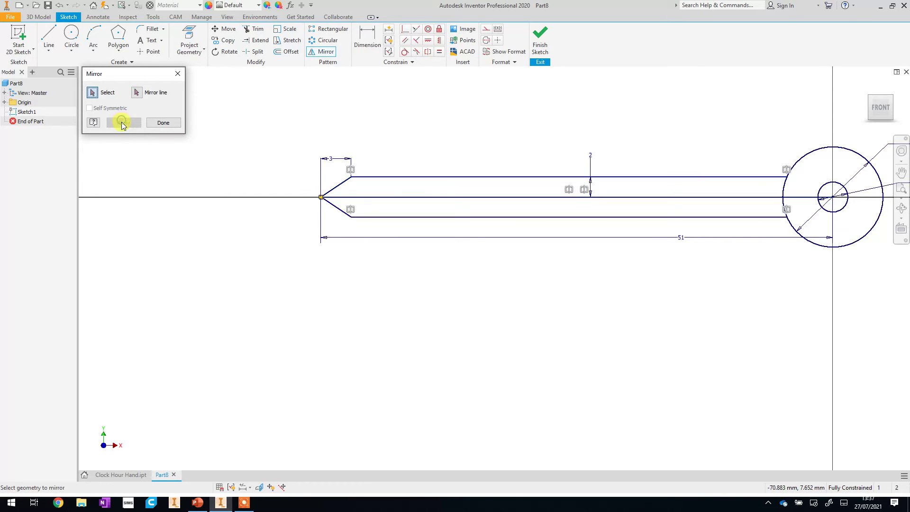
left_click(163, 122)
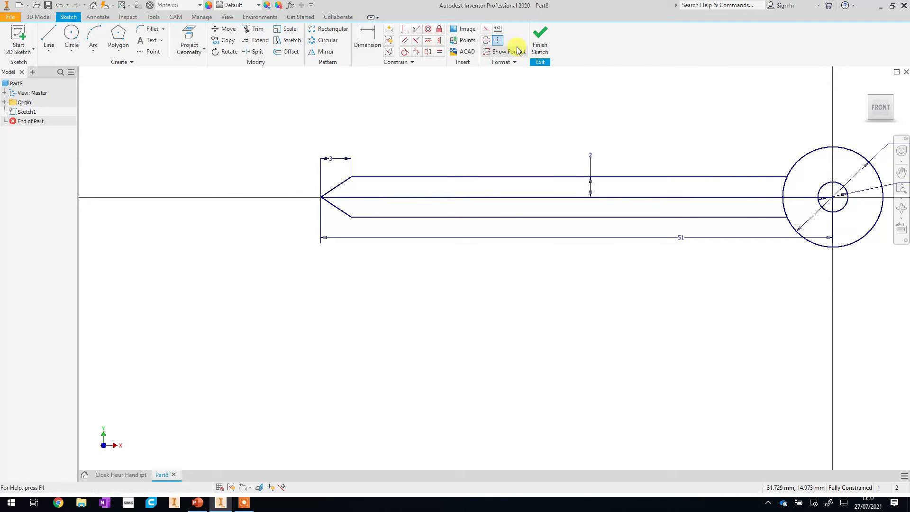
Step: Finish the sketch and extrude both halves of the pointer and the ring around the centre hole by 1.5 mm
left_click(543, 49)
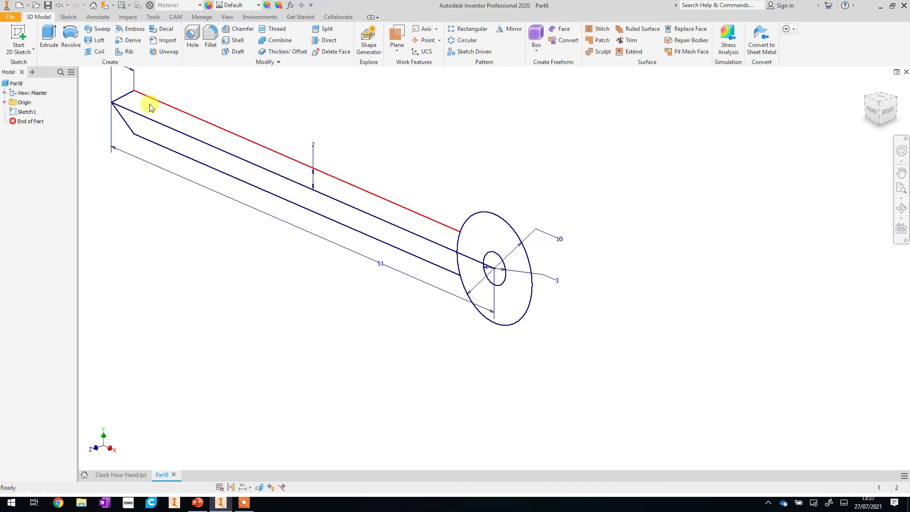
left_click(48, 47)
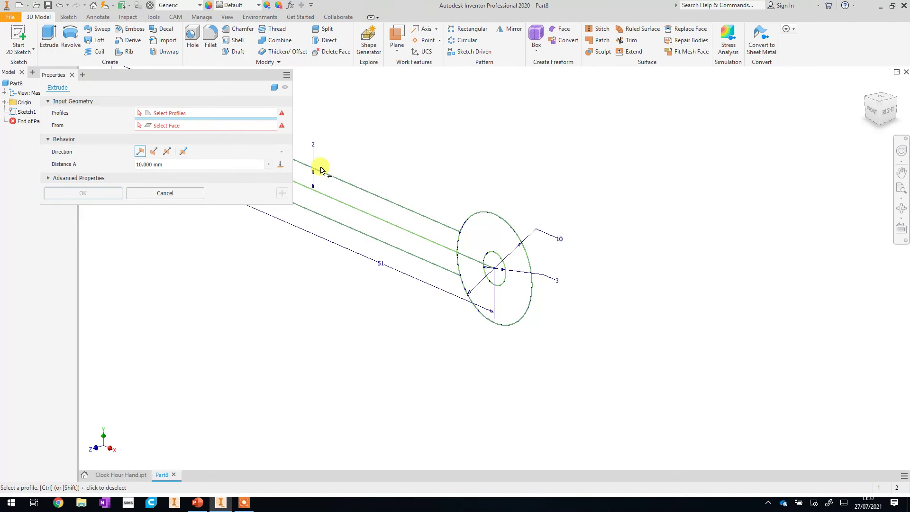
left_click(356, 194)
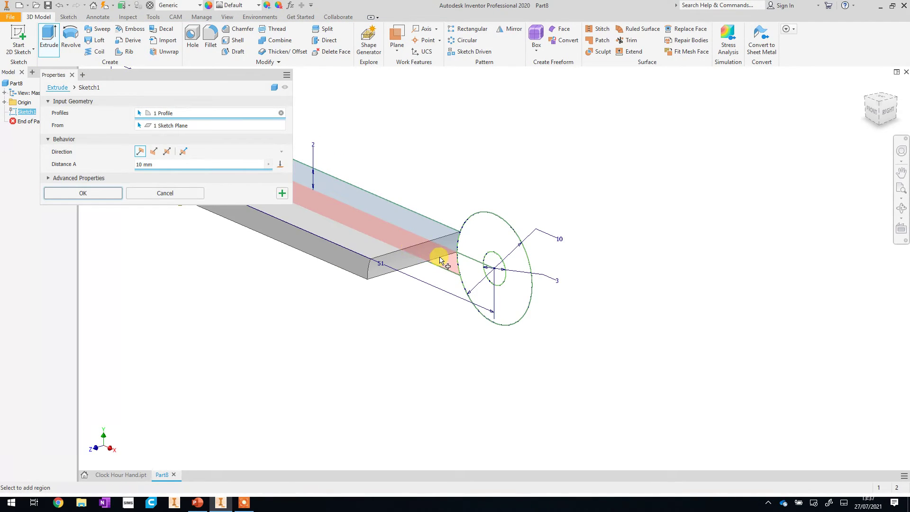
left_click(471, 237)
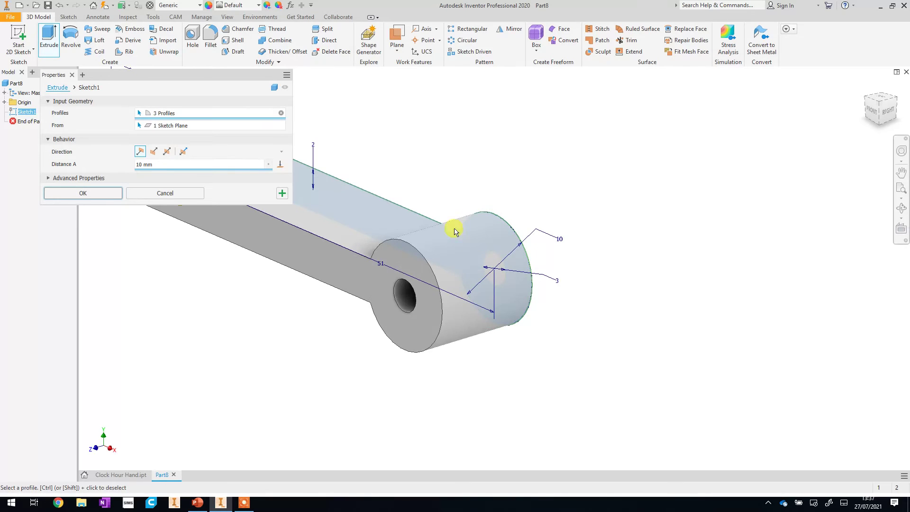
left_click_drag(160, 164, 124, 169)
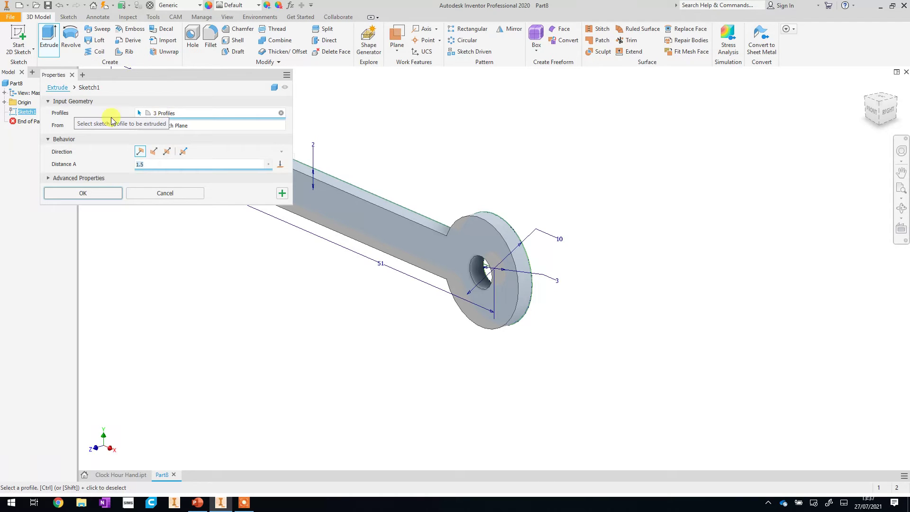
left_click(63, 192)
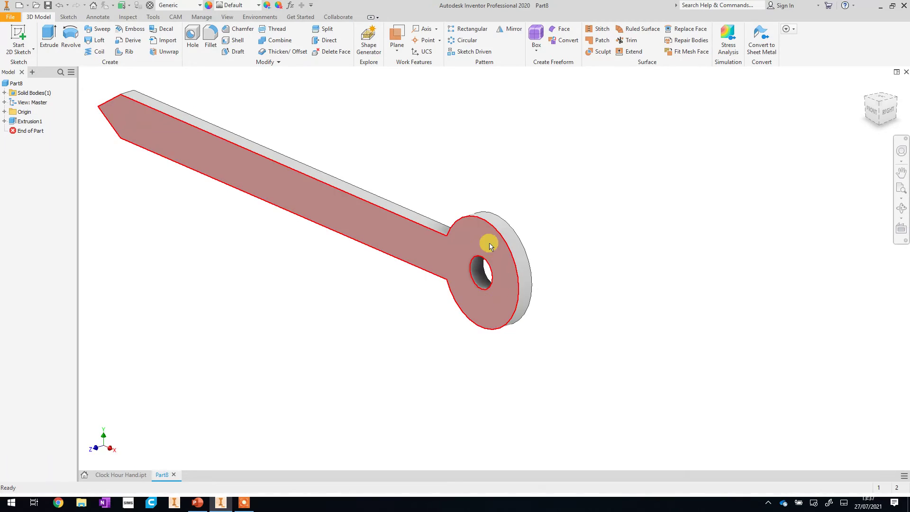
Step: Sketch two concentric circles on the hand's front face, matching the centre hole and the round end's outer edge, and finish the sketch
left_click(871, 112)
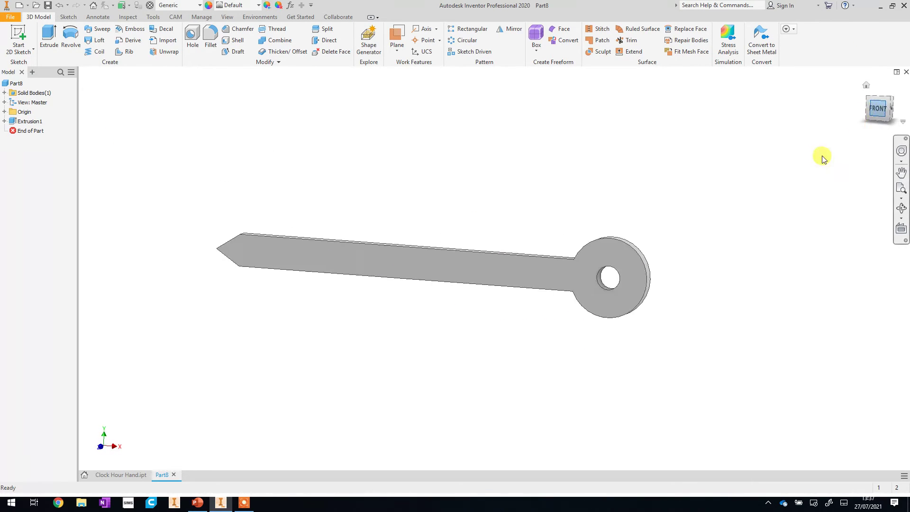
scroll(685, 258, "up", 5)
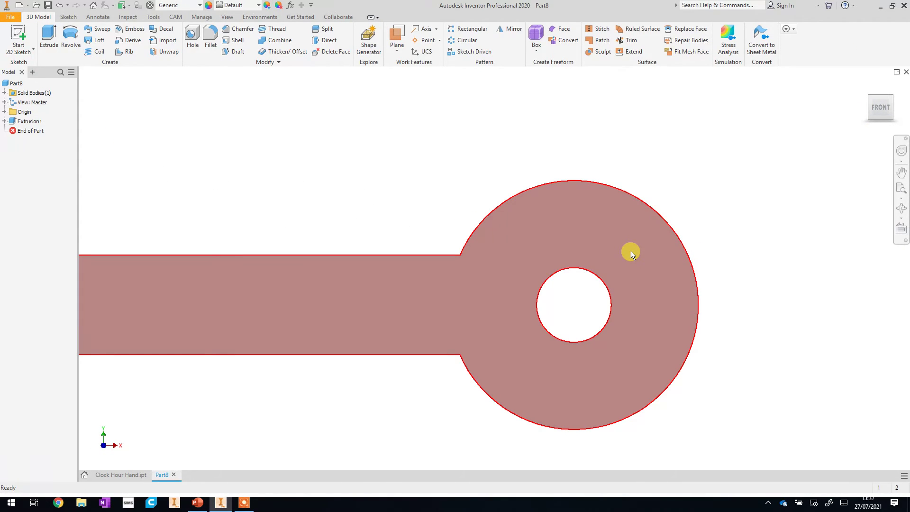
left_click(28, 35)
left_click(545, 215)
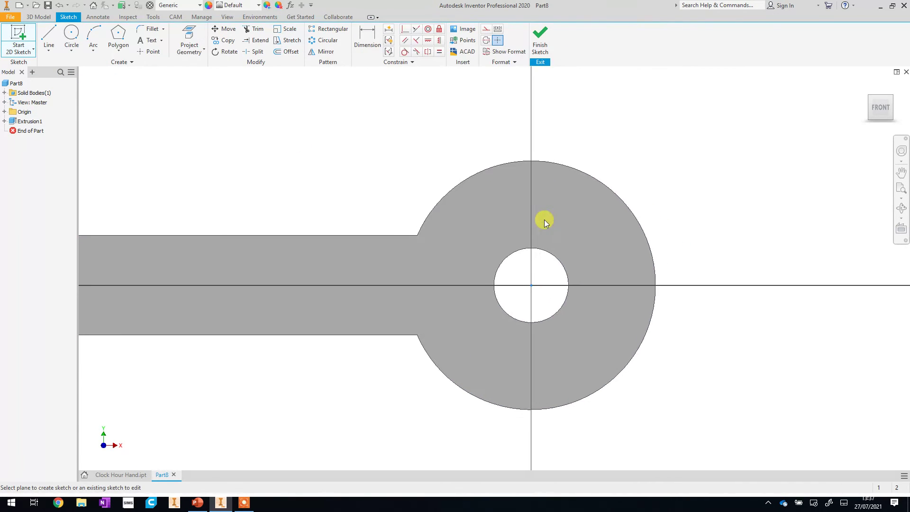
left_click(72, 34)
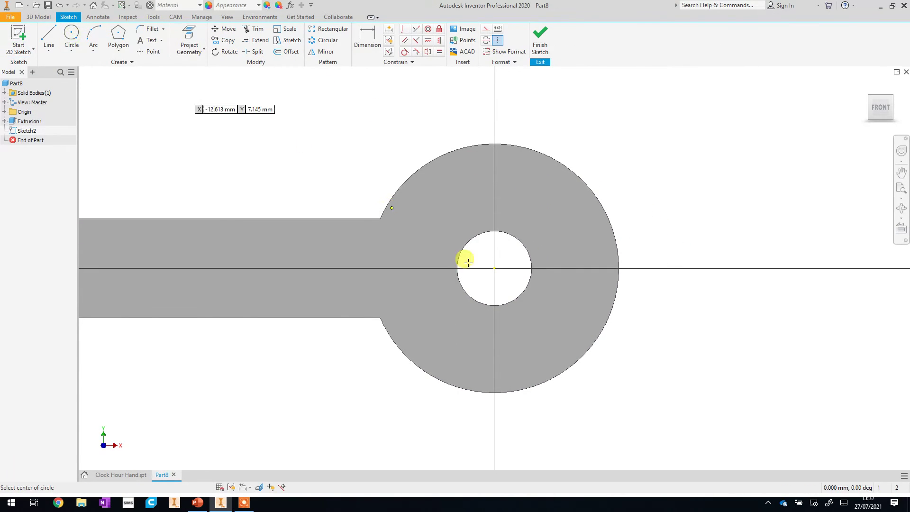
left_click(495, 268)
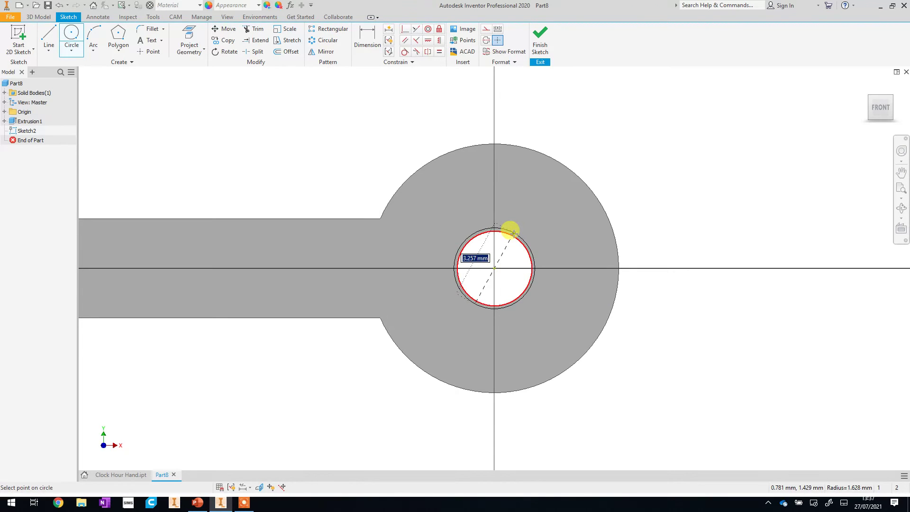
left_click(512, 236)
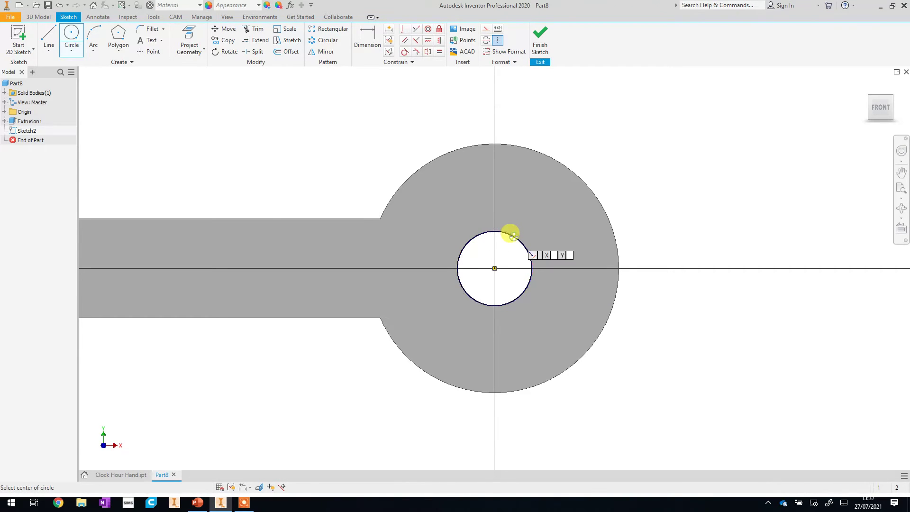
left_click(494, 268)
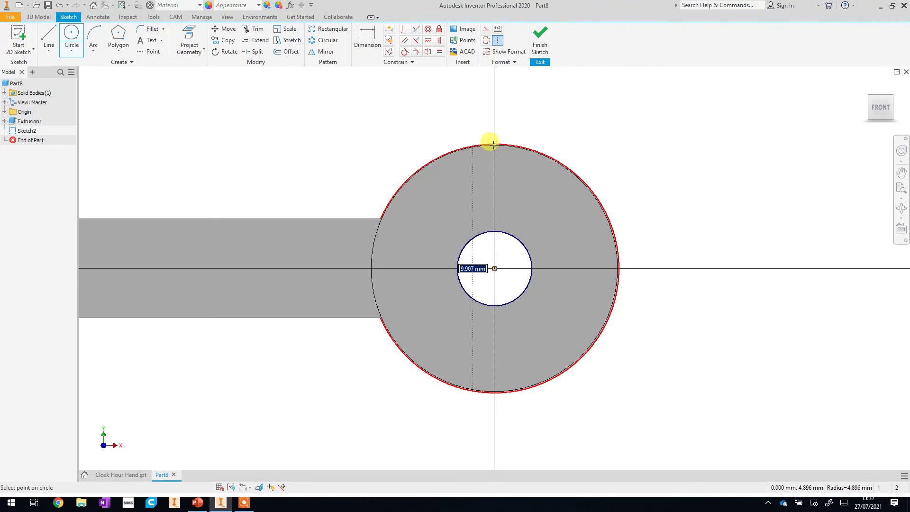
left_click(490, 145)
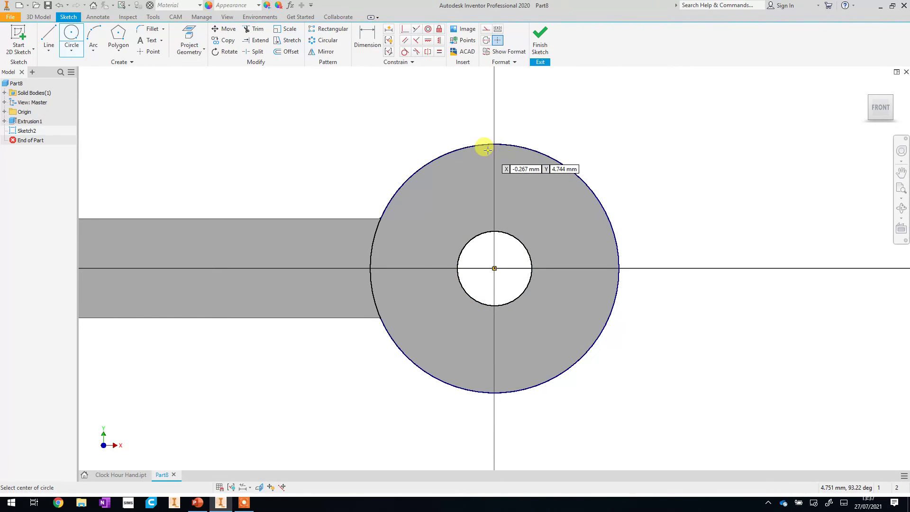
left_click(540, 36)
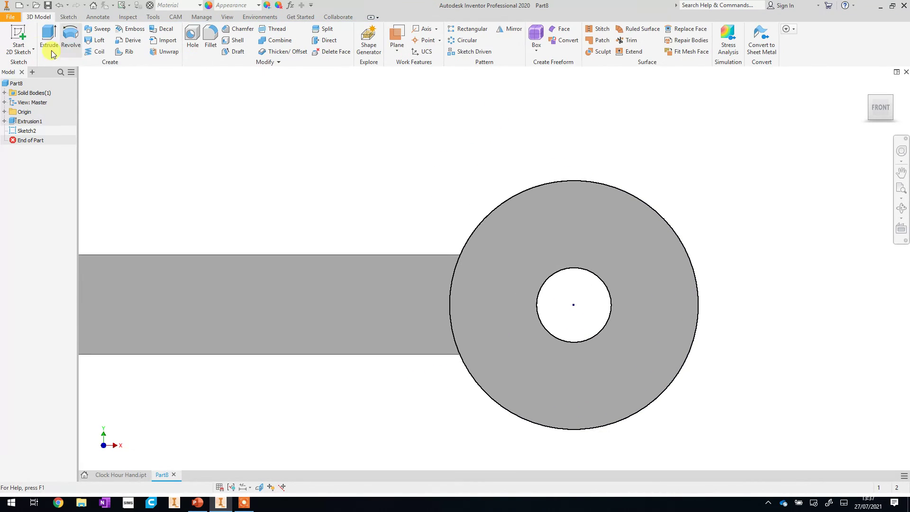
Step: Extrude the ring profile around the centre hole by 1.5 mm to thicken the hand's round end
left_click(49, 35)
left_click(511, 246)
type("1.5")
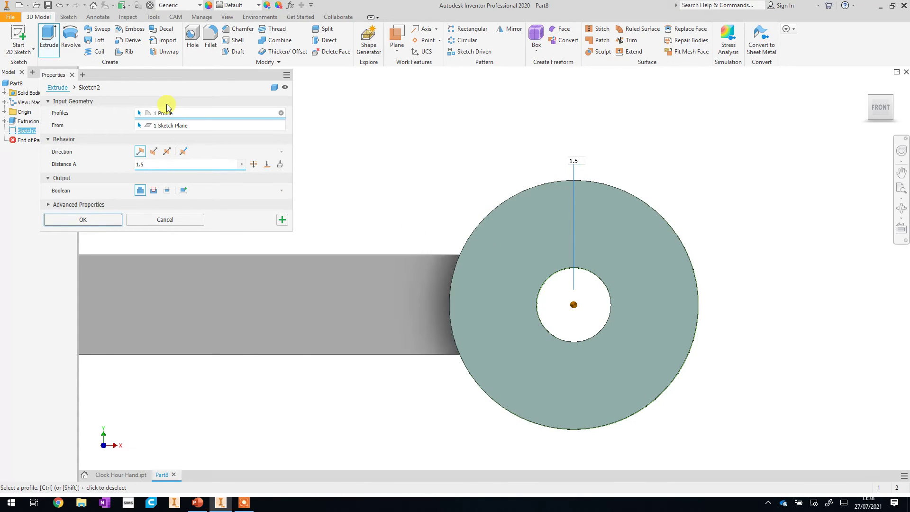
left_click(83, 219)
left_click(900, 208)
left_click_drag(626, 285, 448, 397)
scroll(469, 315, "down", 3)
scroll(470, 315, "down", 2)
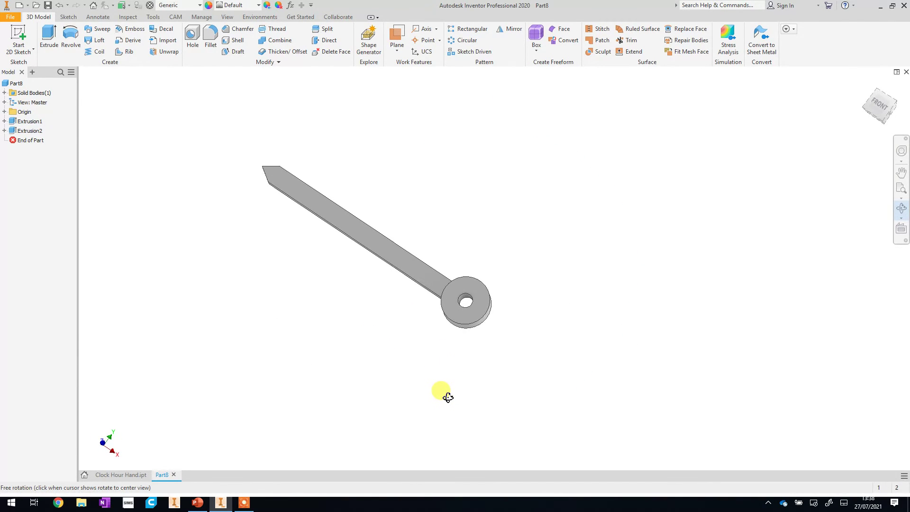
Step: Save the part as Clock Minute Hand in the Year 8 Clock folder
left_click(11, 18)
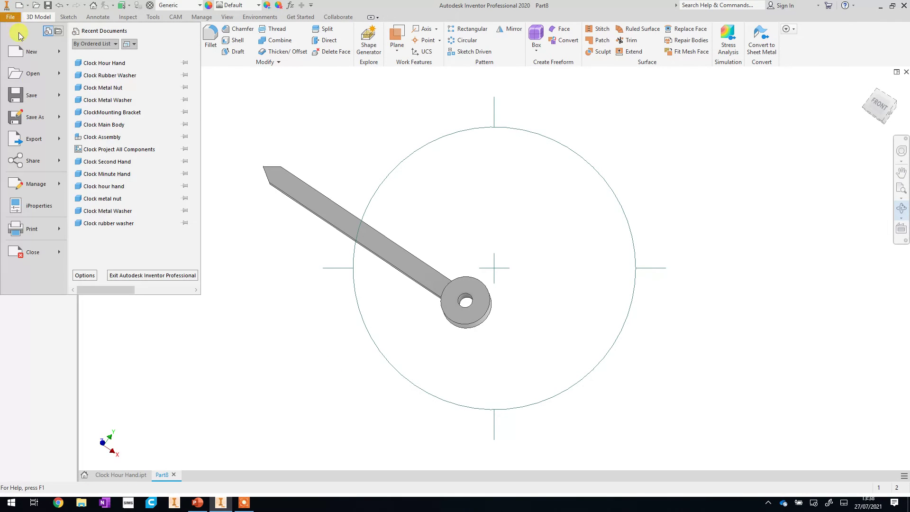
left_click(42, 123)
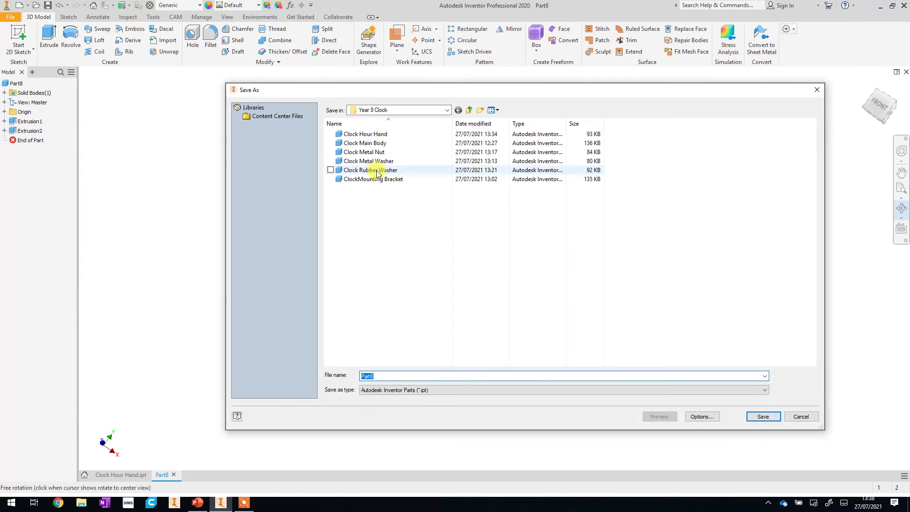
type("C")
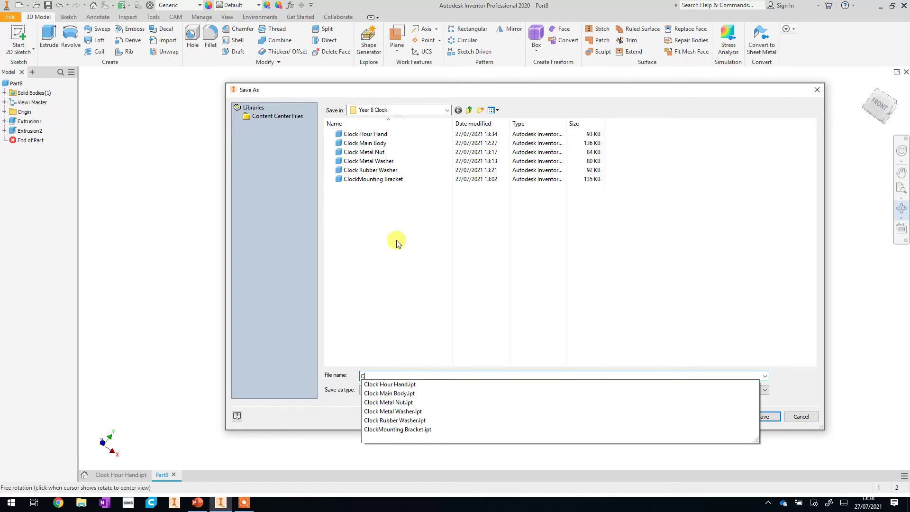
type("lock Minute")
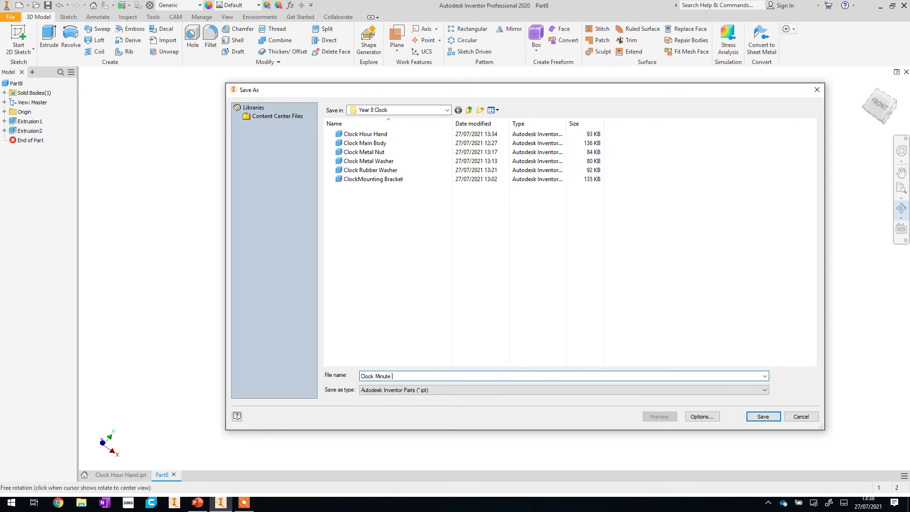
type(" Hand")
key("Return")
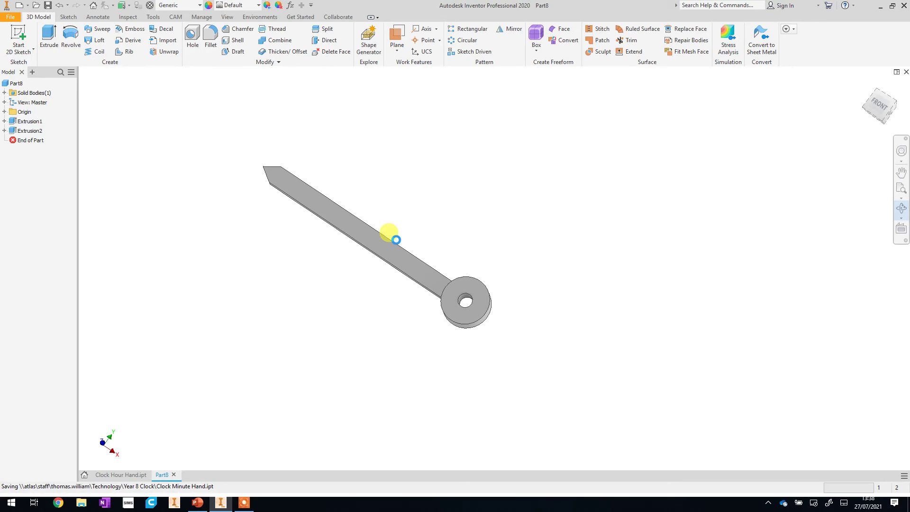
Step: Check the second hand's dimensions on the PowerPoint drawing, and create a new part in Inventor
left_click(197, 492)
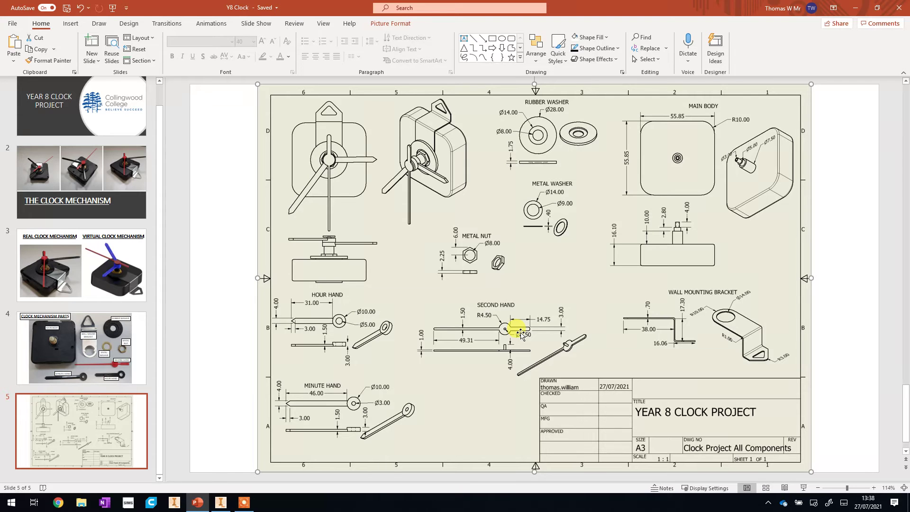
left_click(221, 502)
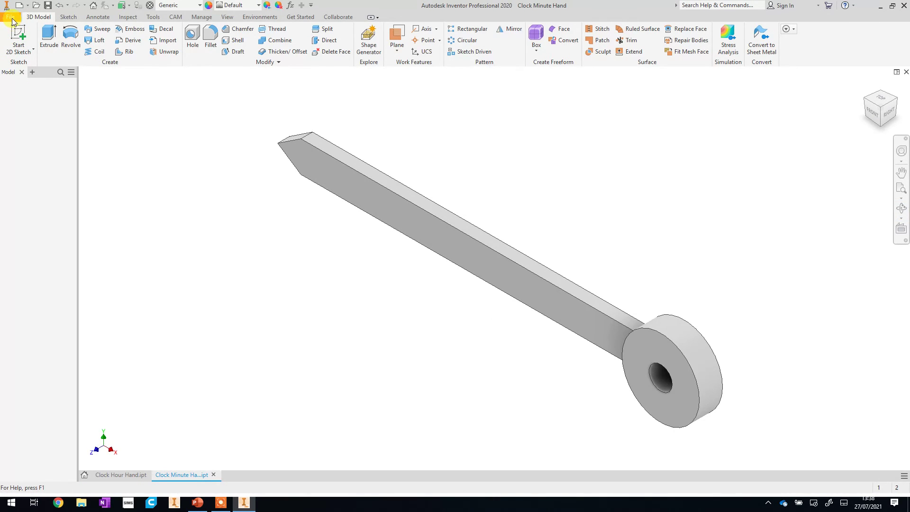
left_click(11, 18)
left_click(25, 56)
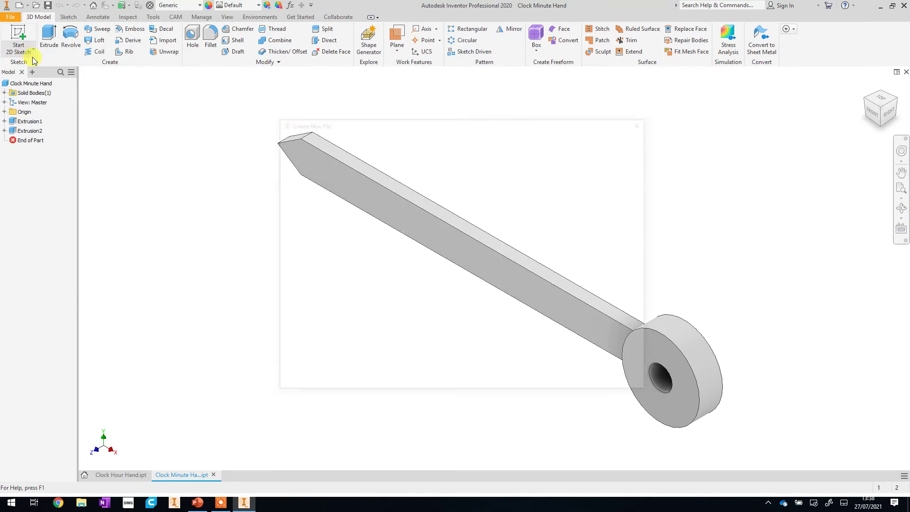
double_click(453, 174)
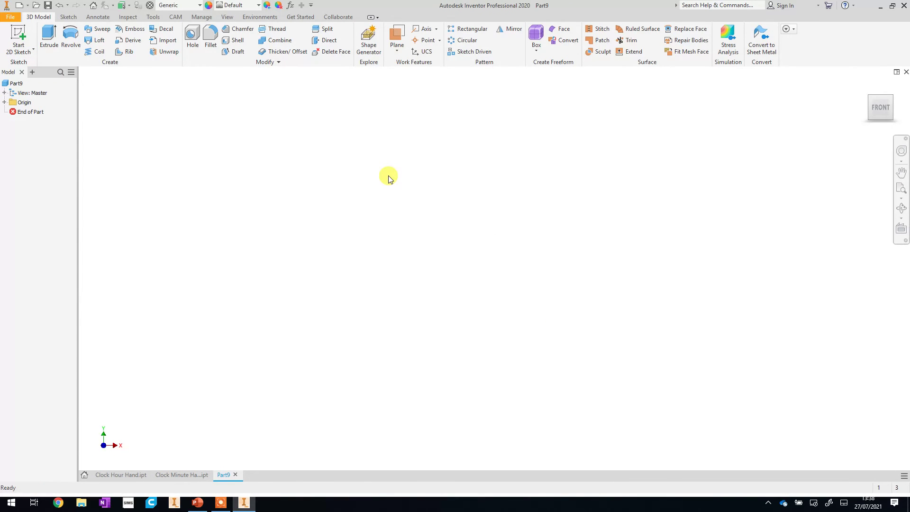
Step: Start a sketch on the front (XY) plane and draw a circle about 10.8 mm in diameter centred on the origin
left_click(19, 34)
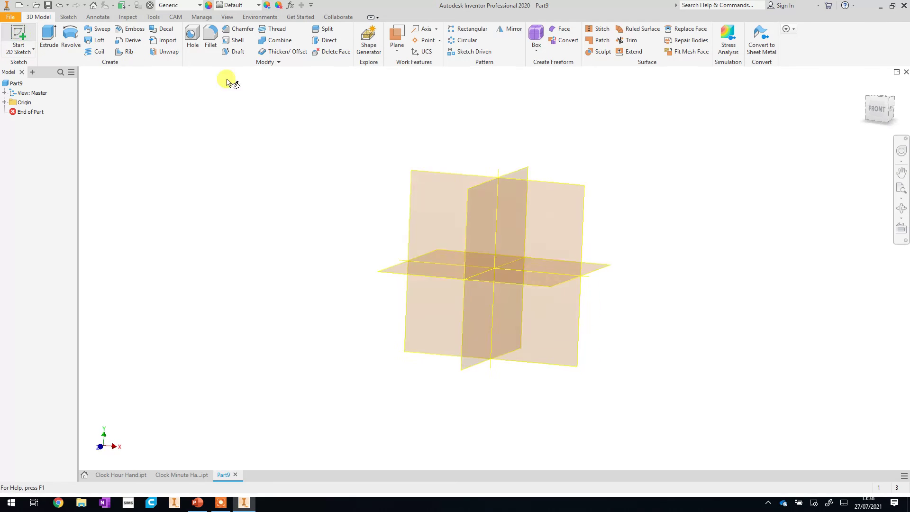
left_click(429, 142)
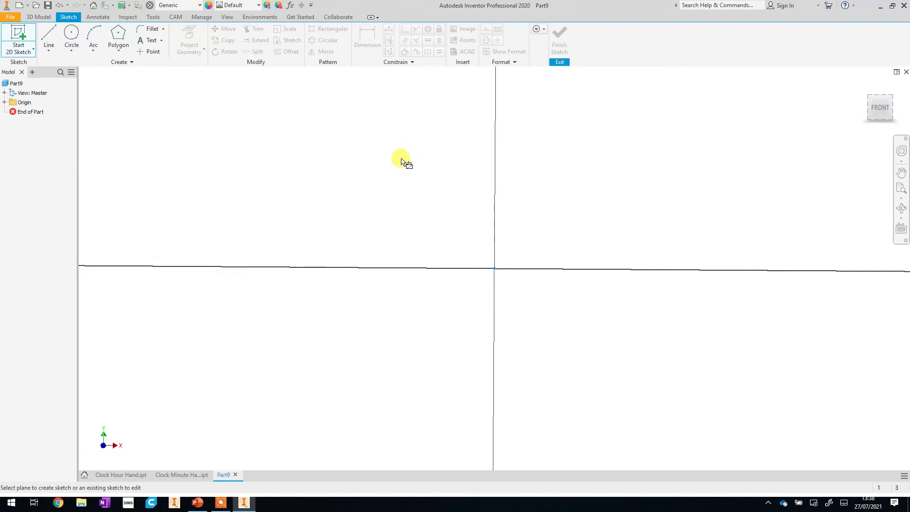
left_click(72, 33)
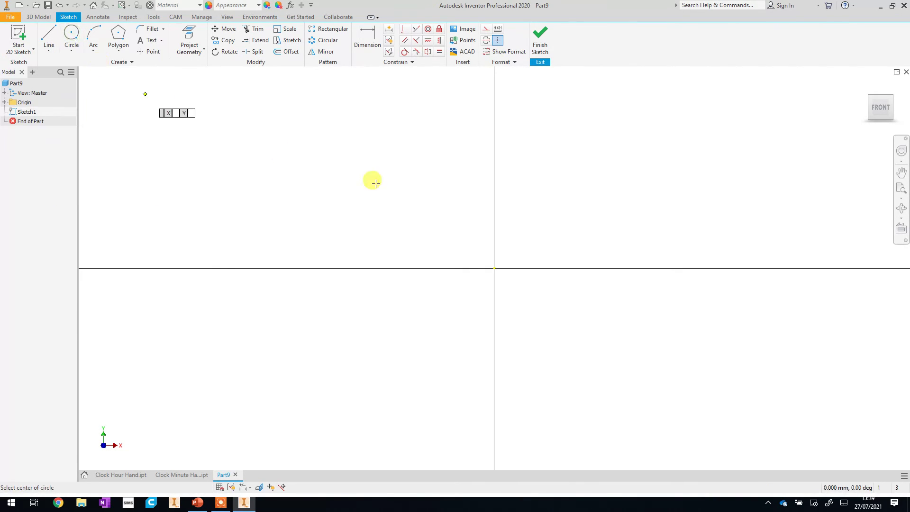
left_click(495, 269)
left_click(518, 207)
right_click(534, 185)
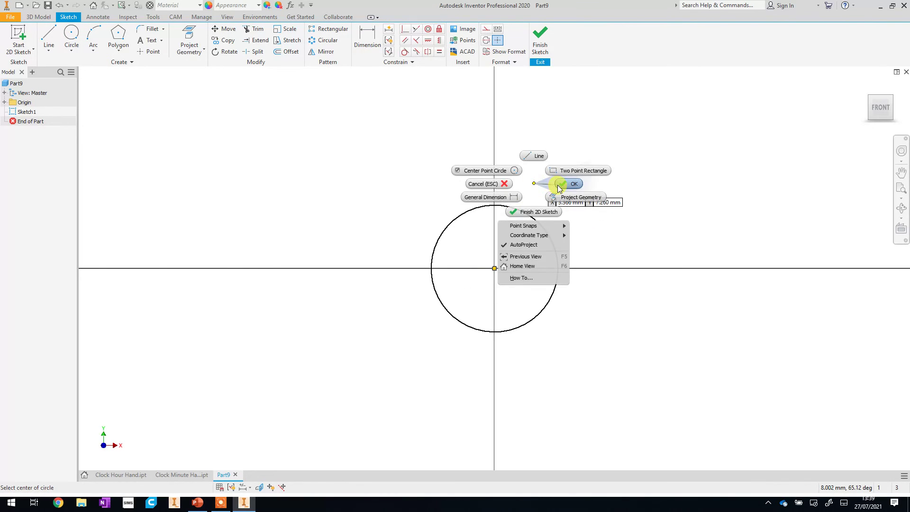
left_click(558, 188)
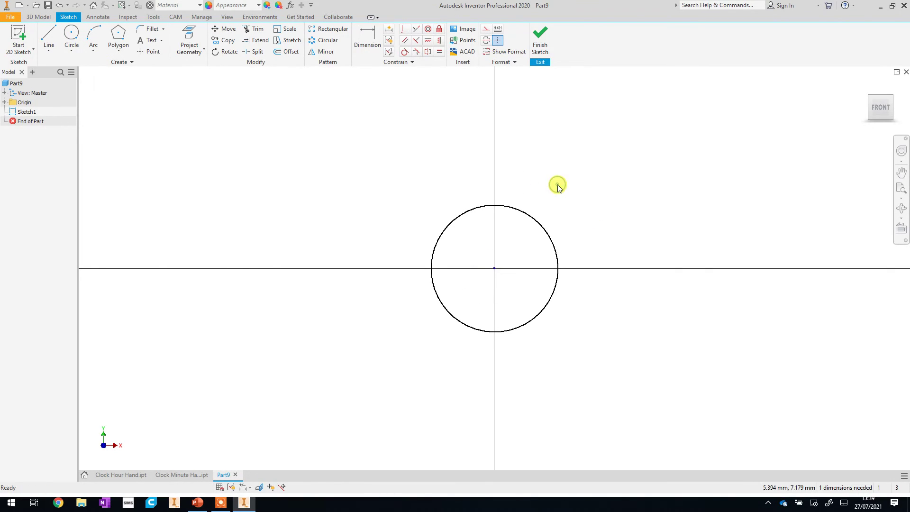
Step: Check the second hand's round-end radius on the PowerPoint drawing and dimension the circle's diameter to 9 mm in Inventor
left_click(198, 503)
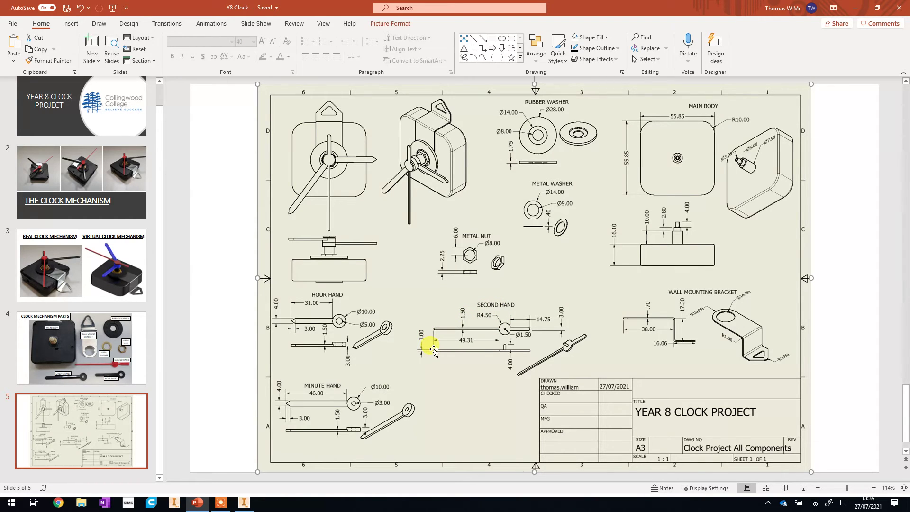
left_click(244, 503)
left_click(367, 38)
left_click(503, 208)
left_click(521, 192)
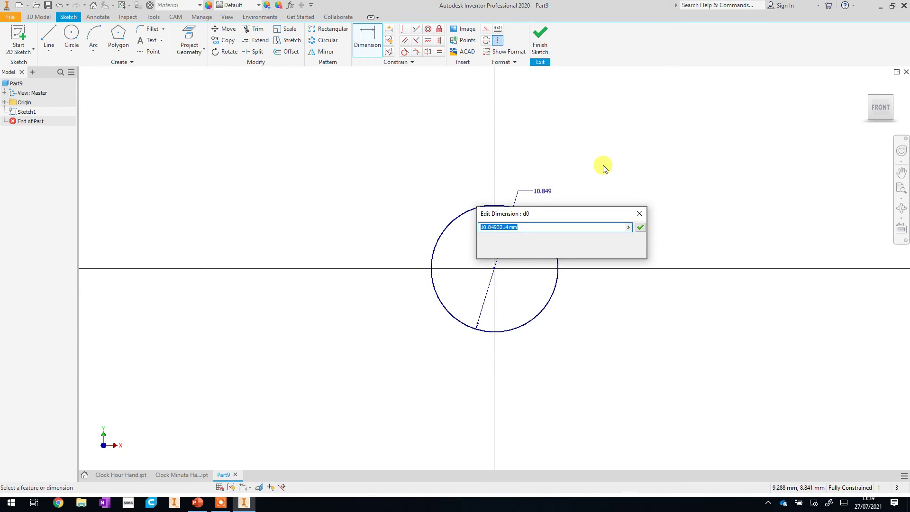
type("9")
key("Return")
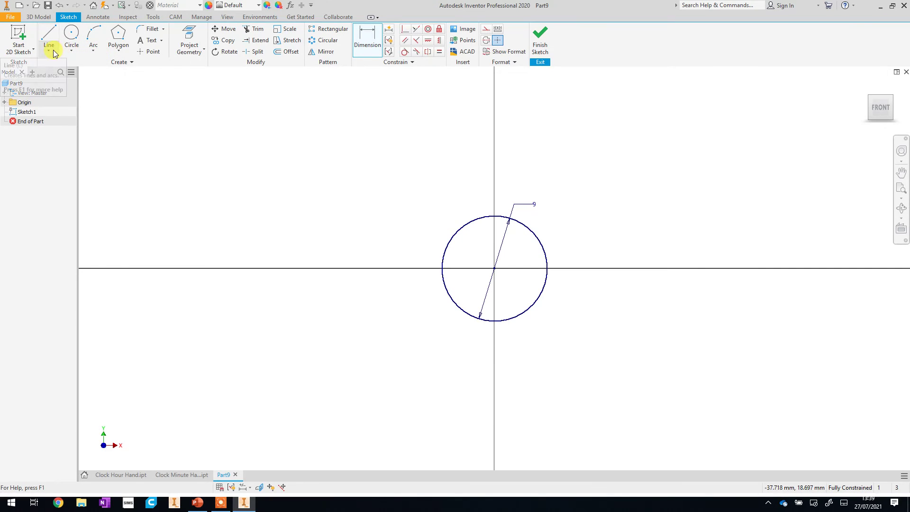
Step: Sketch an overall slot about 2.8 mm wide, running horizontally in the negative X direction from the circle's centre
left_click(117, 53)
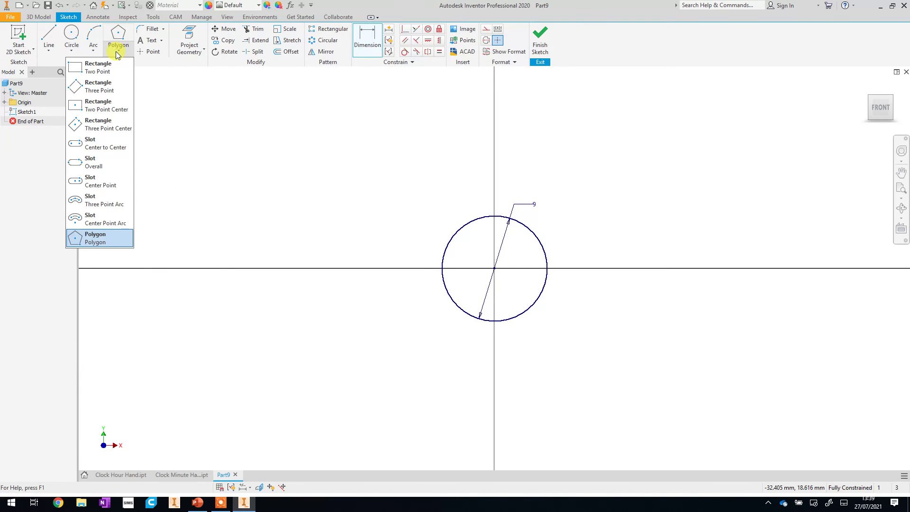
left_click(113, 161)
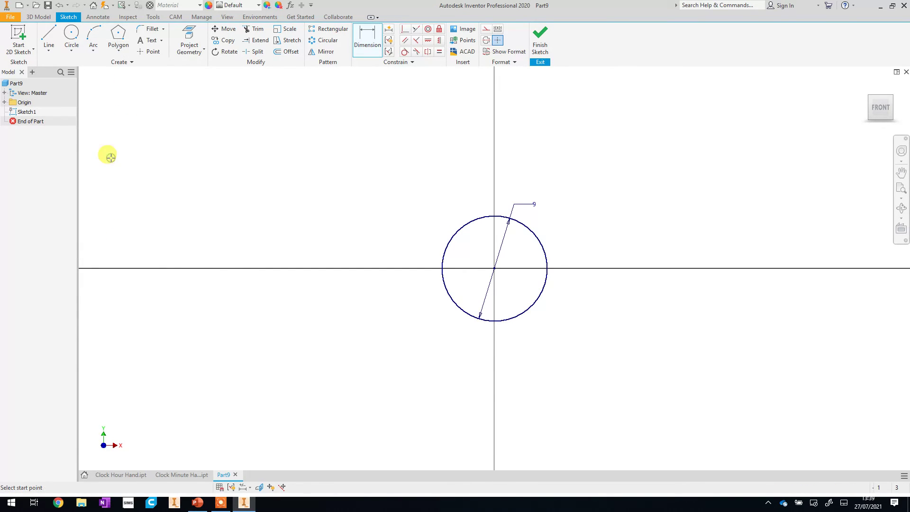
left_click(494, 268)
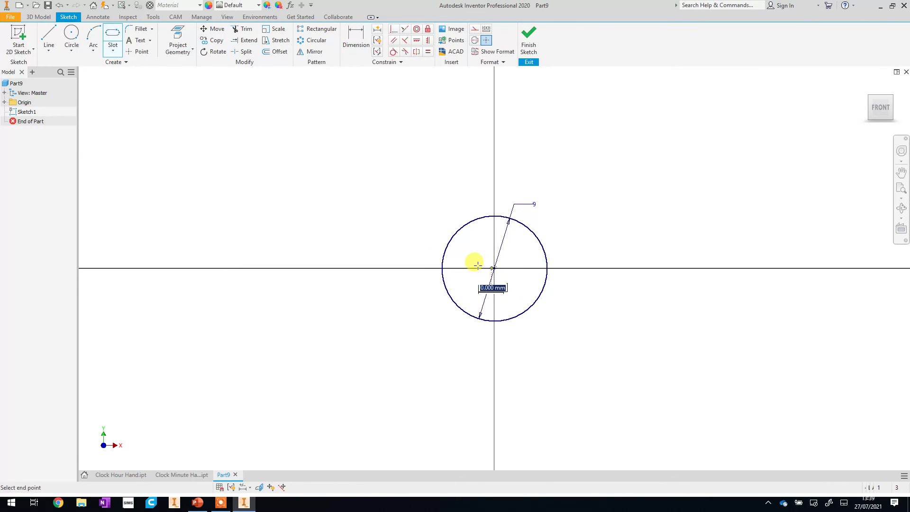
left_click(117, 268)
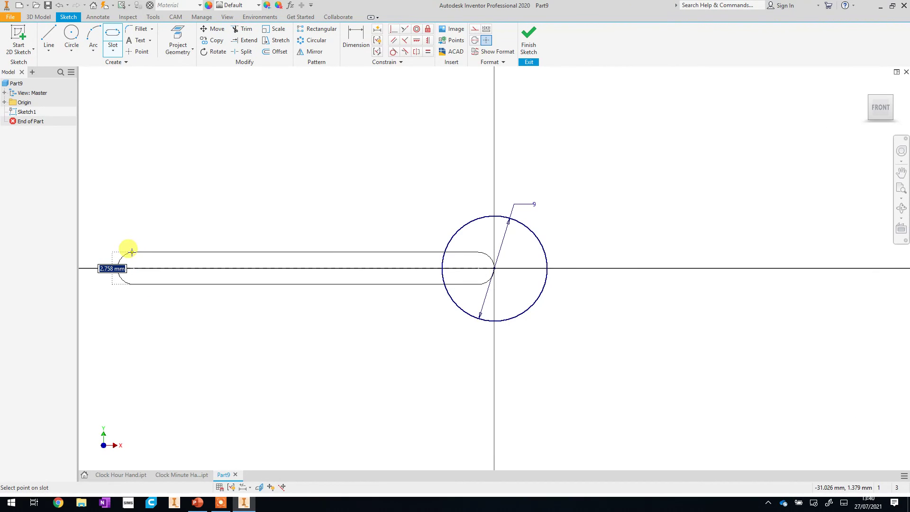
left_click(134, 255)
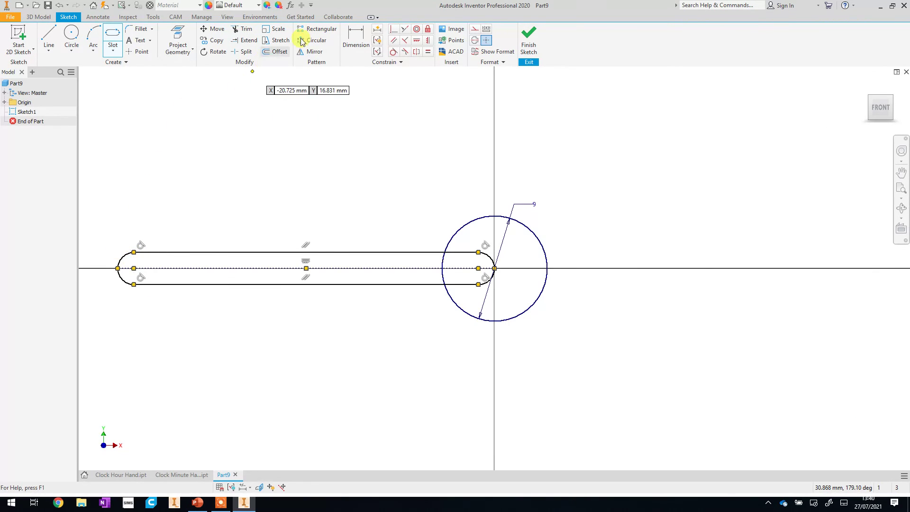
Step: Dimension the slot's width between its two straight edges to 1.5 mm
left_click(353, 40)
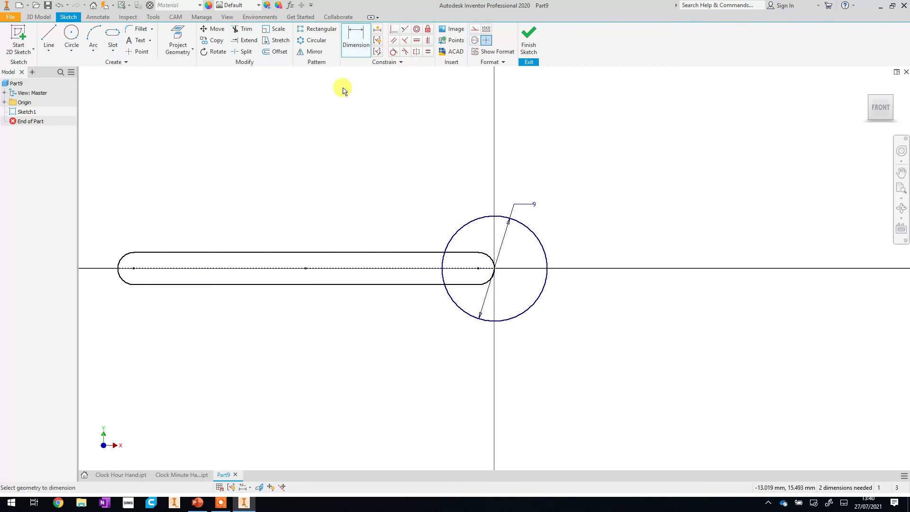
left_click(331, 253)
left_click(327, 285)
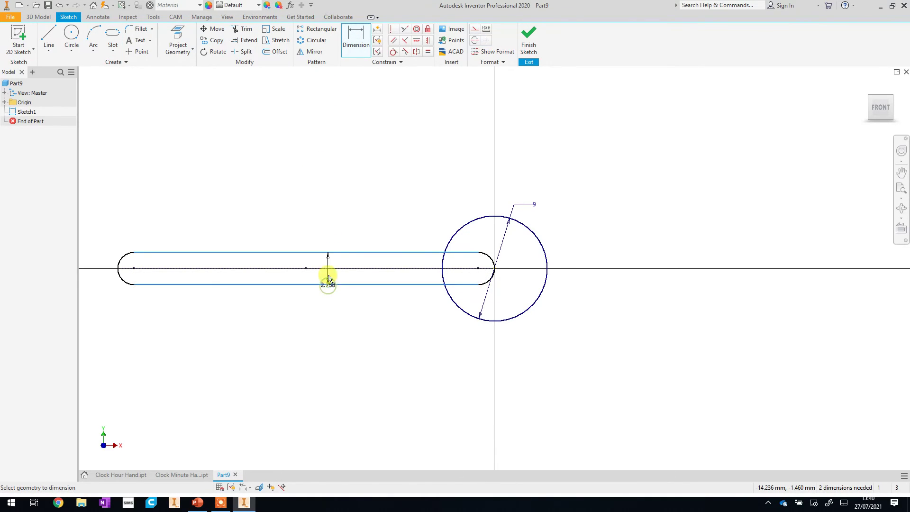
left_click(326, 205)
type("1")
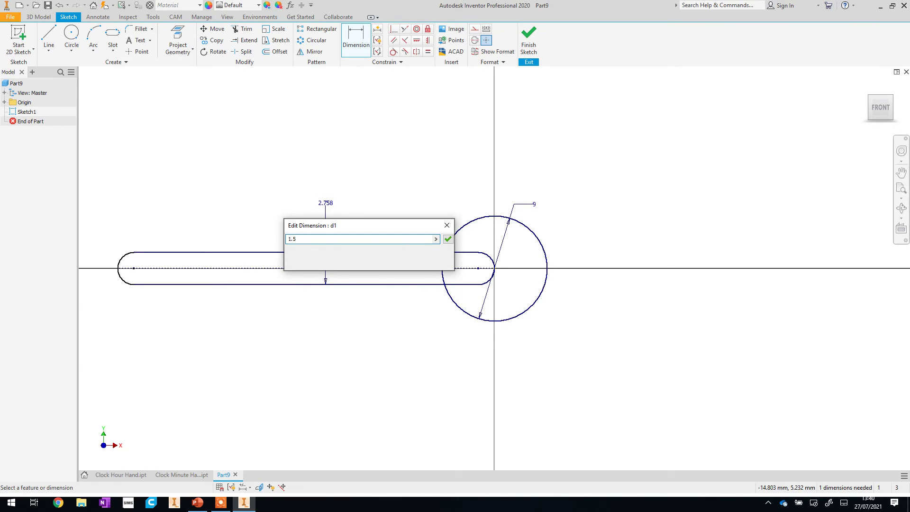
type(".5")
key("Return")
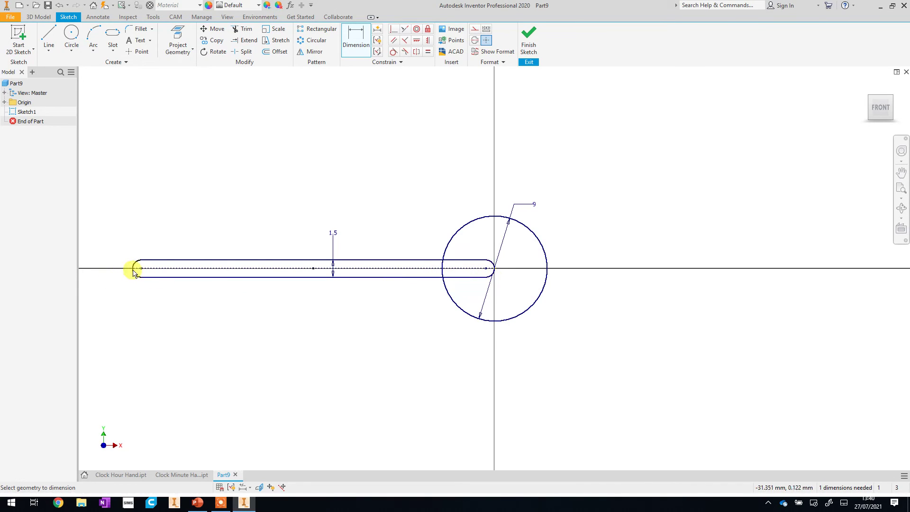
Step: Dimension the horizontal distance from the slot's outer end to the circle's centre to 53 mm
left_click(443, 271)
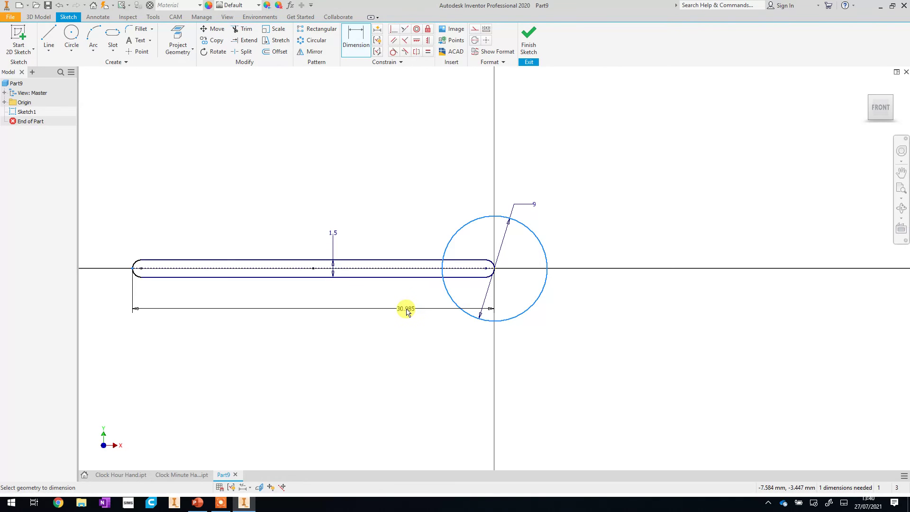
left_click(406, 311)
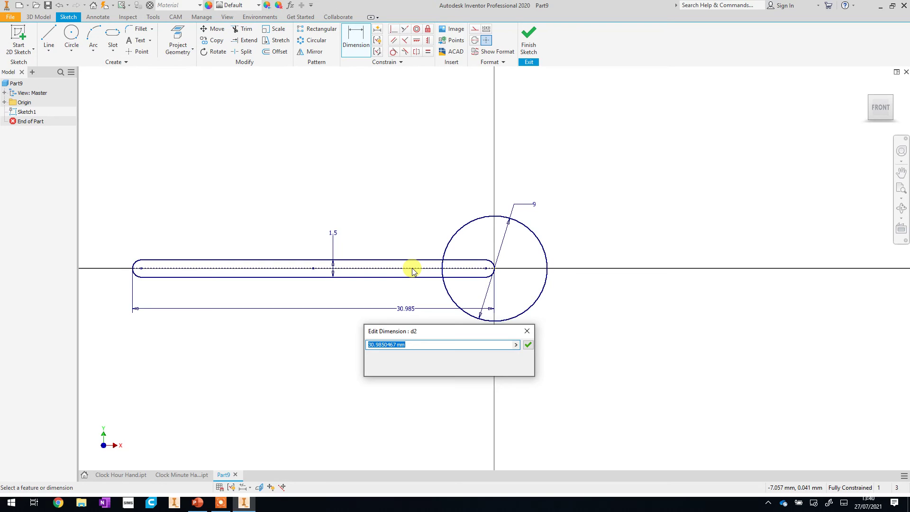
type("53")
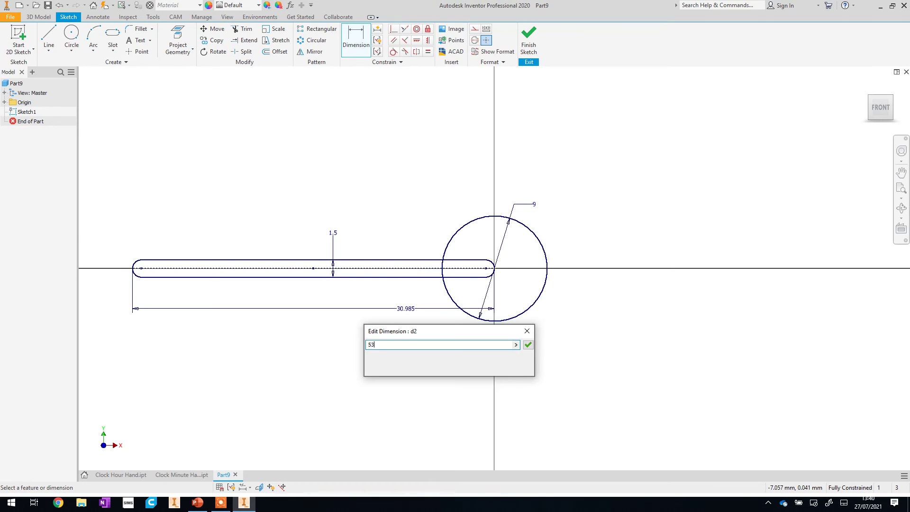